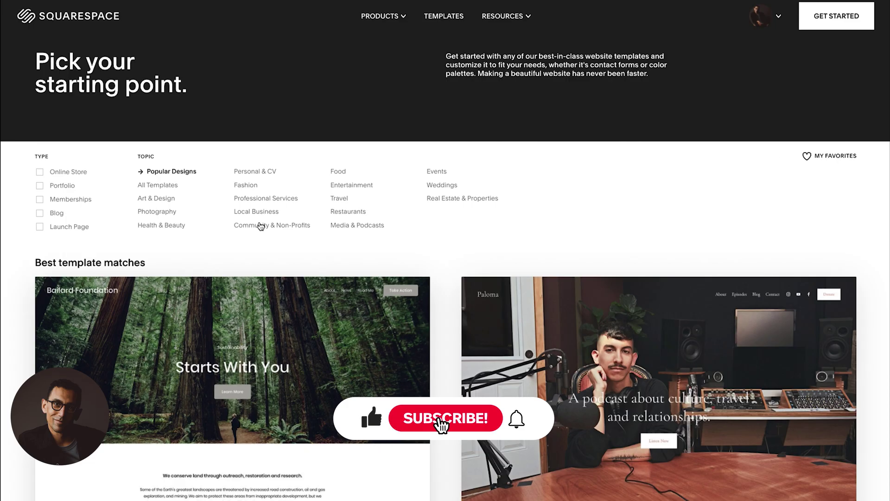
Browse the templates and start a new site from the Ballard Foundation template.
scroll(329, 280, down, 3)
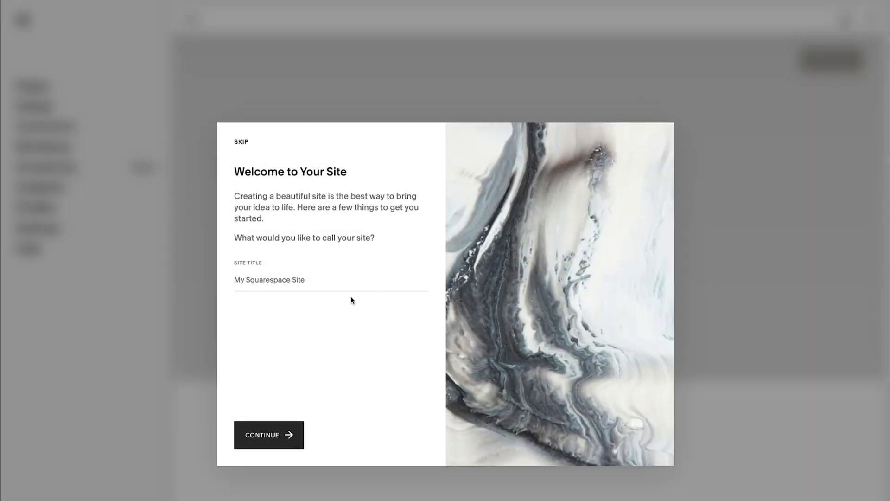
Title the site 'Sample Site' and skip the onboarding tour.
click(332, 280)
text(Sample Site)
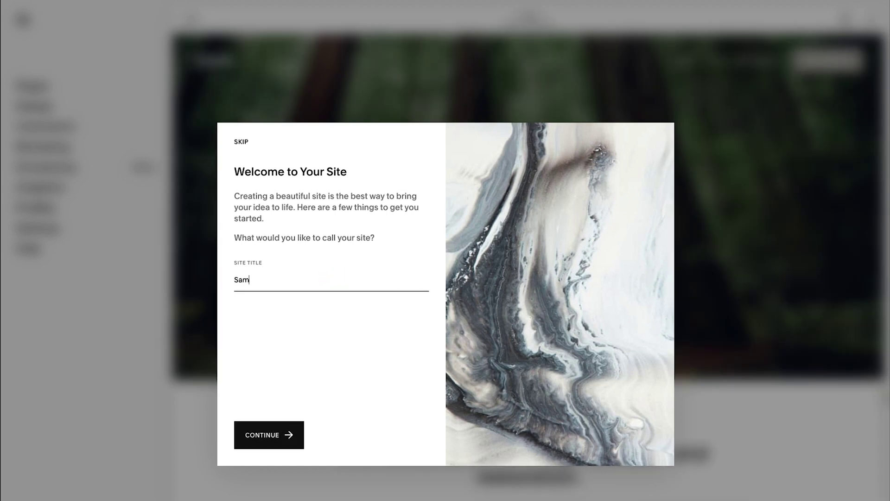
click(269, 433)
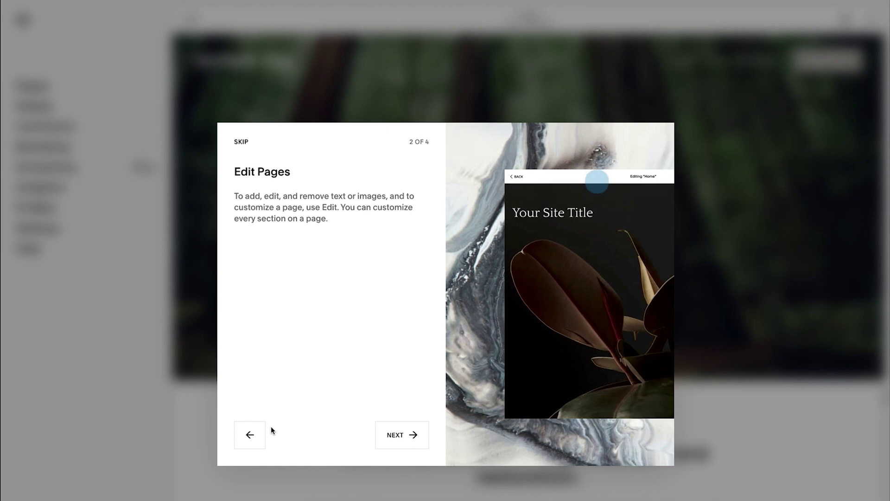
click(242, 143)
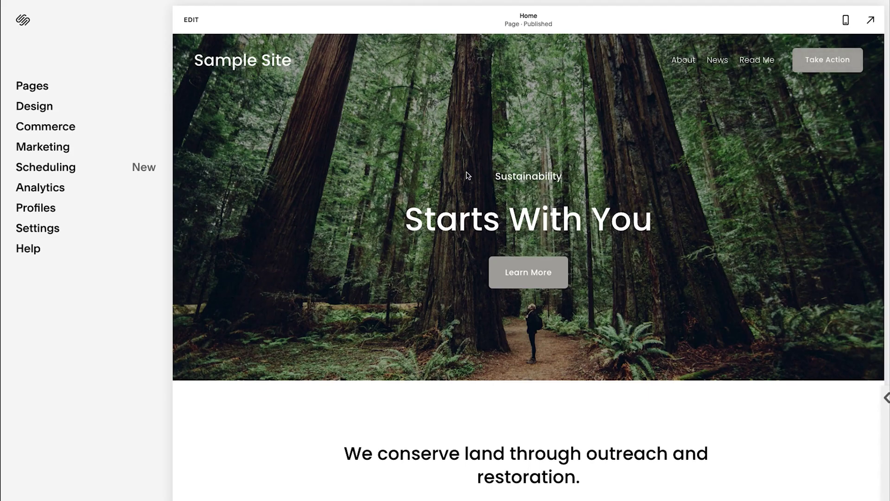
Show the site's pages and begin adding a page under Not Linked.
click(31, 85)
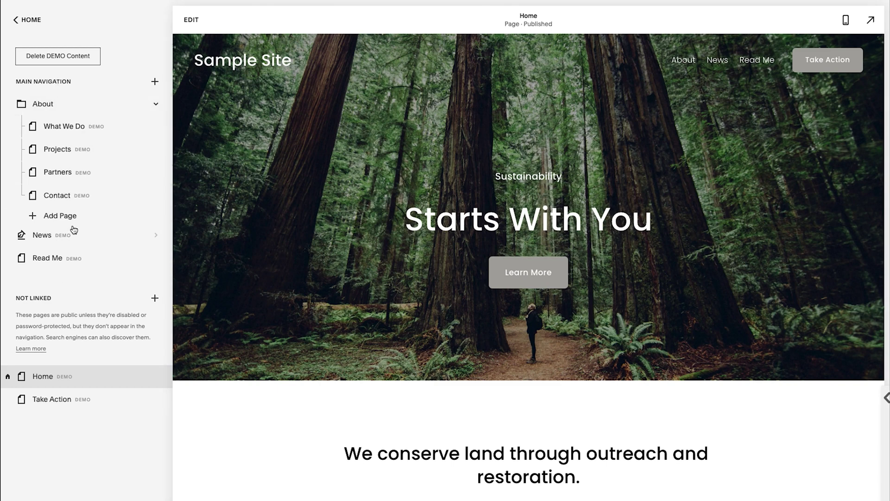
click(155, 298)
click(37, 297)
click(154, 297)
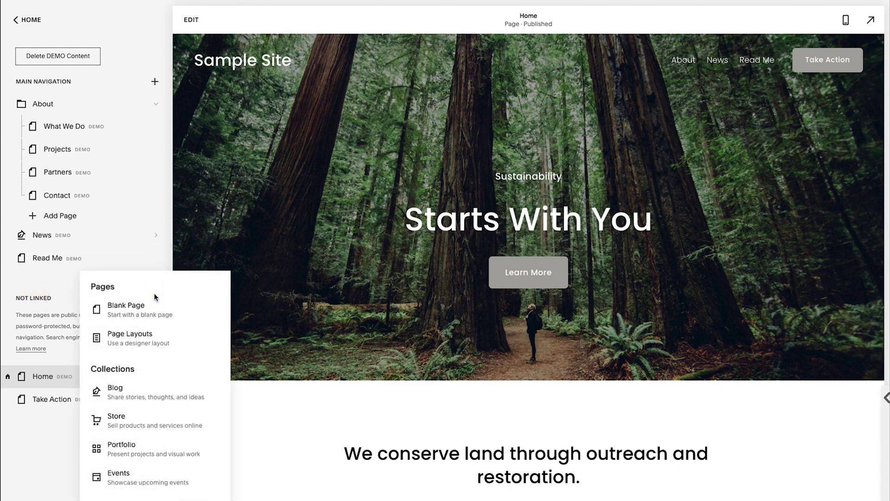
Add an unlinked store page using the Store 2 layout.
click(135, 430)
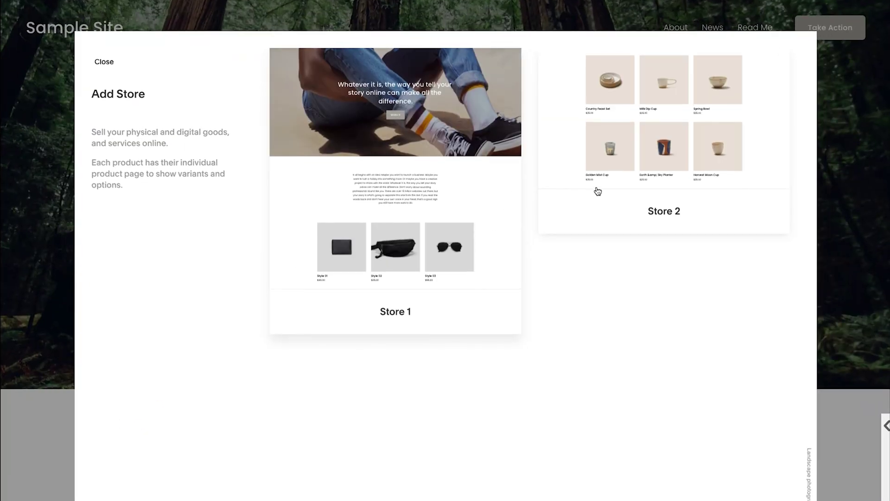
key(Escape)
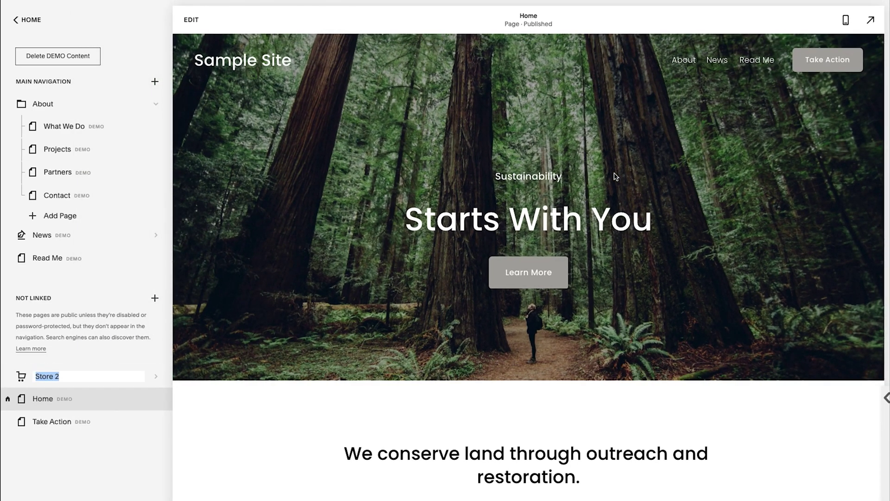
text(Store)
Rename the new store page to 'Products' and bring up its settings.
key(ctrl+a)
text(P)
key(Return)
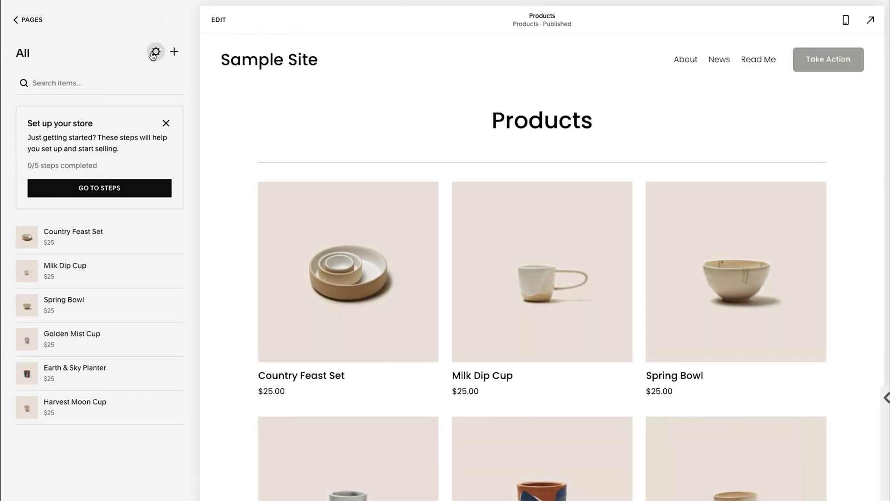
click(156, 52)
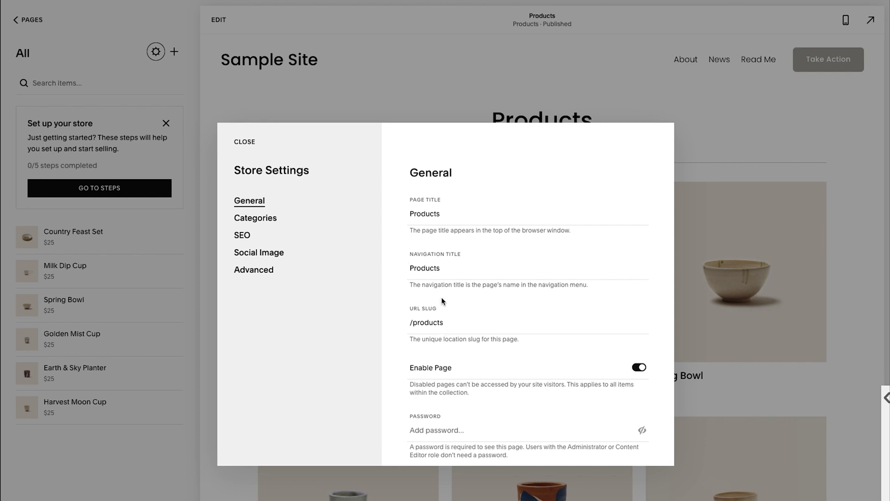
Try editing the store's URL slug, then discard the unsaved slug changes.
double_click(432, 324)
text(st)
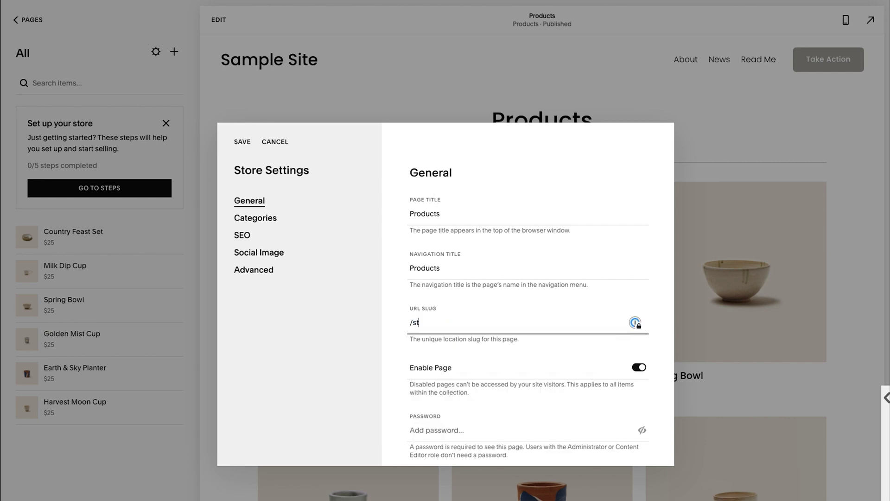
text(ore)
drag(431, 324, 412, 323)
text(product)
click(243, 235)
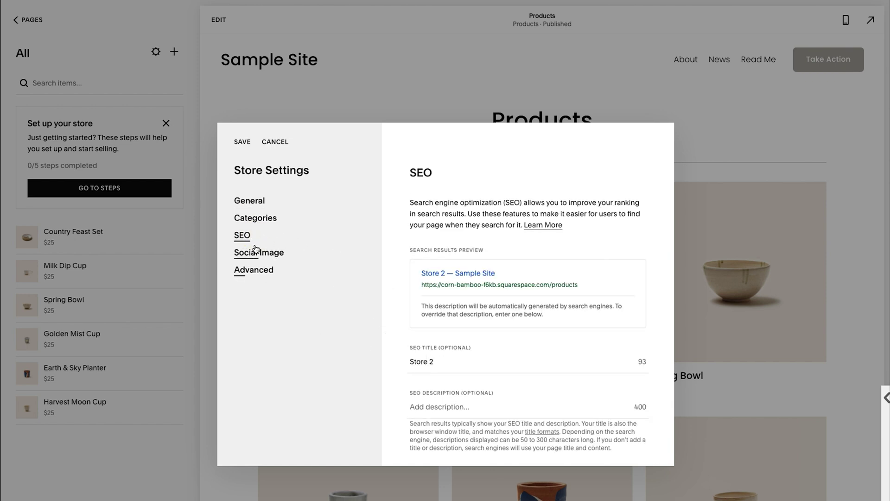
click(161, 88)
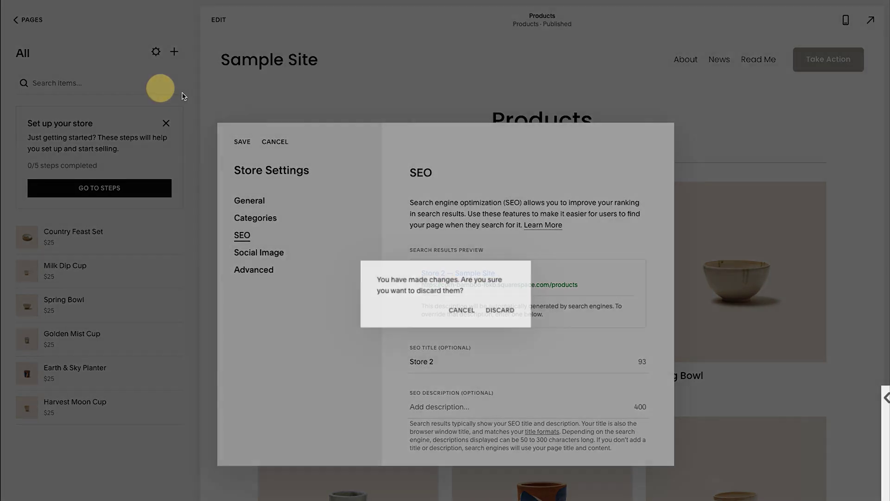
click(510, 310)
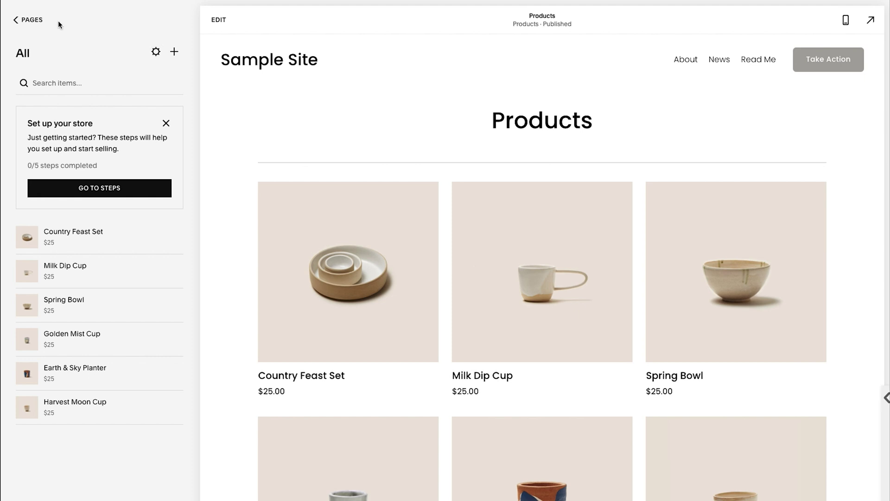
Clear the 'Store 2' SEO title on the Products page and save.
click(29, 19)
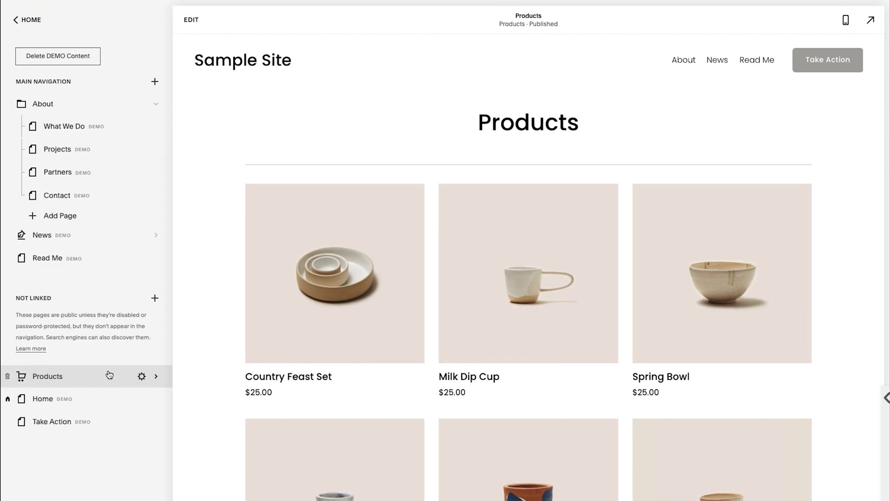
click(142, 377)
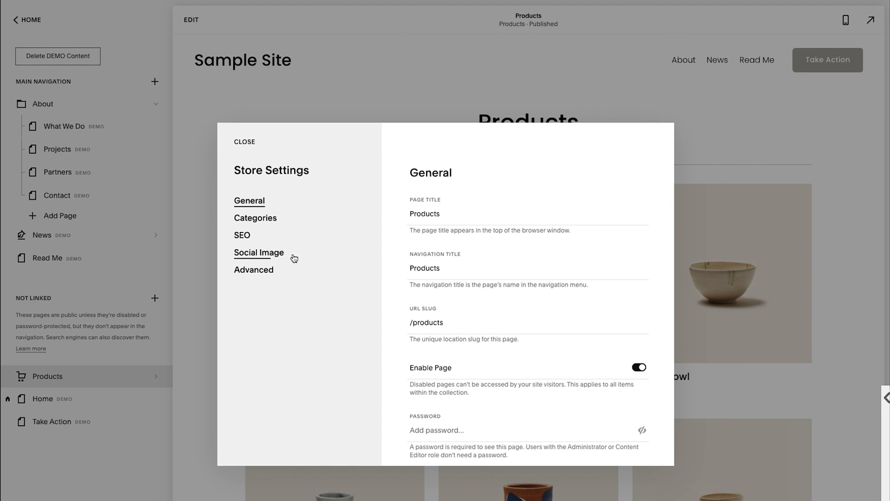
click(253, 239)
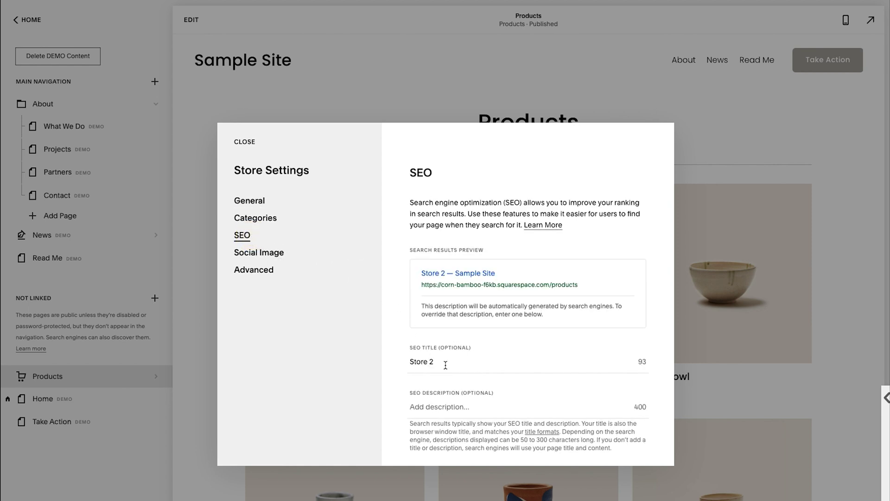
click(445, 365)
key(ctrl+a)
key(BackSpace)
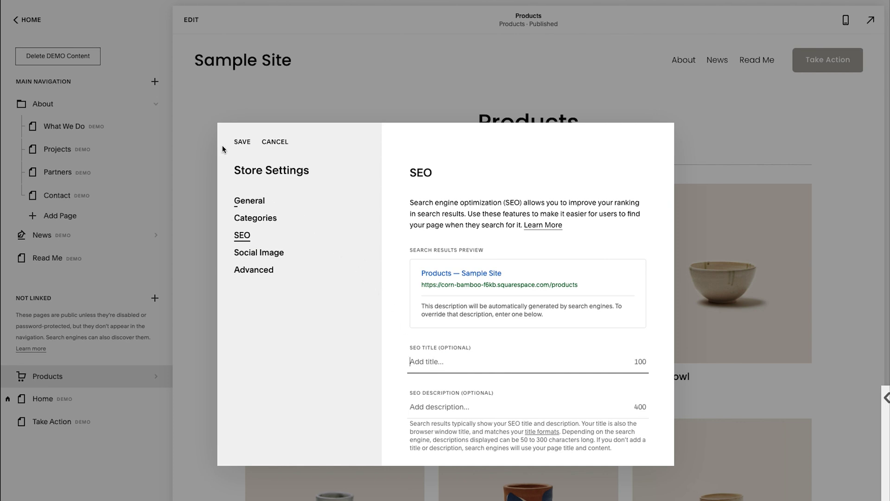
click(242, 142)
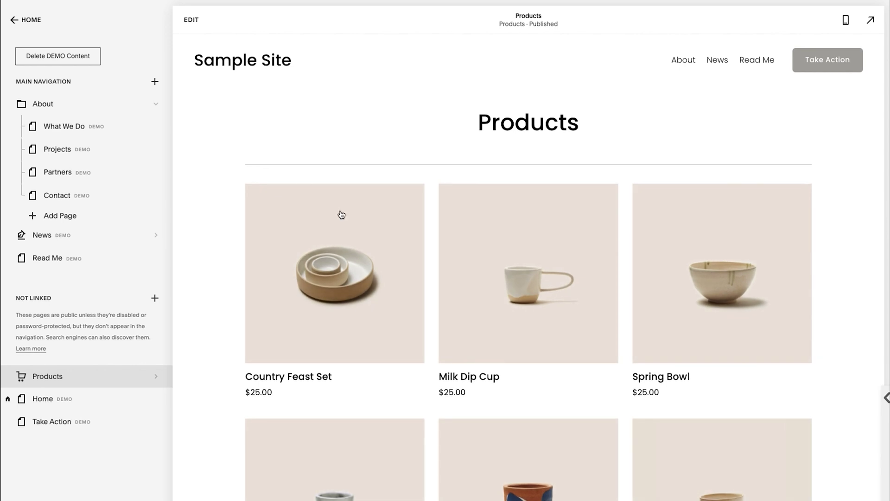
Preview the Country Feast Set product page, then return to the site's home page.
click(349, 303)
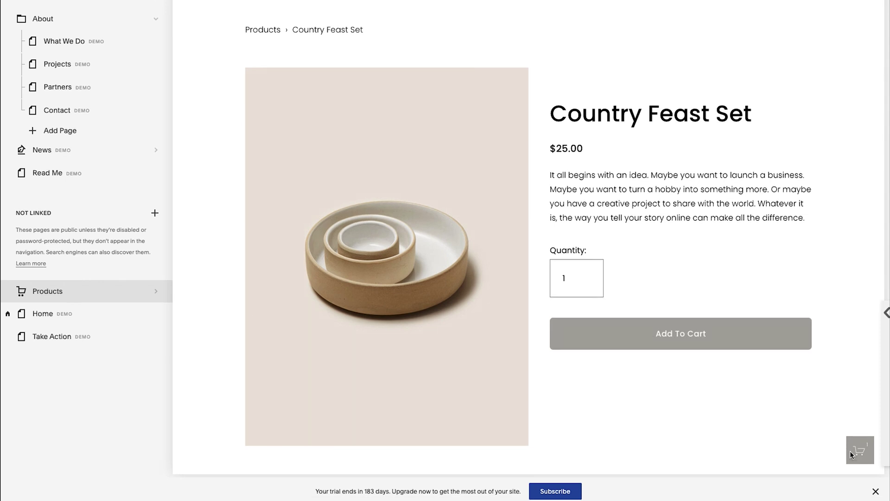
scroll(666, 396, down, 10)
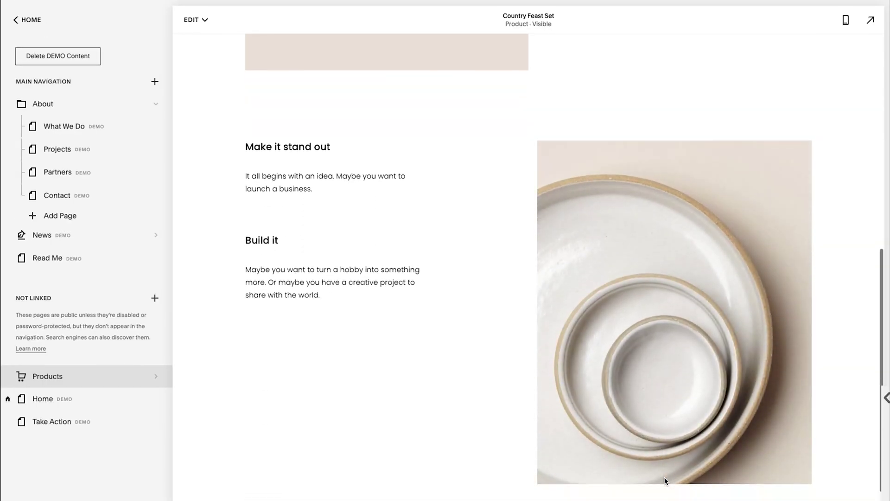
scroll(666, 481, up, 1)
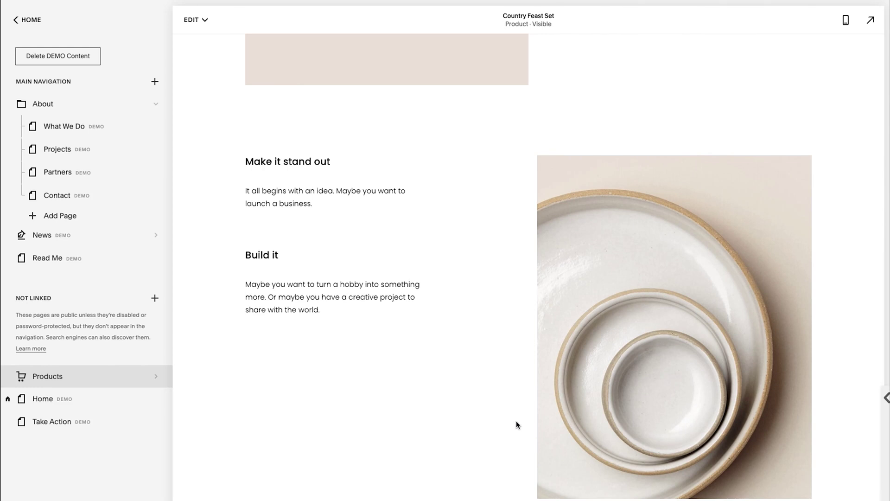
scroll(460, 341, up, 10)
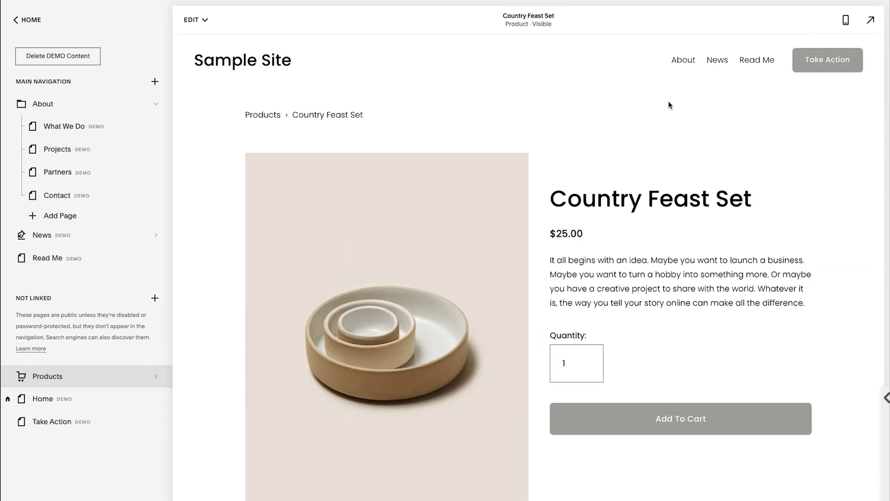
click(194, 19)
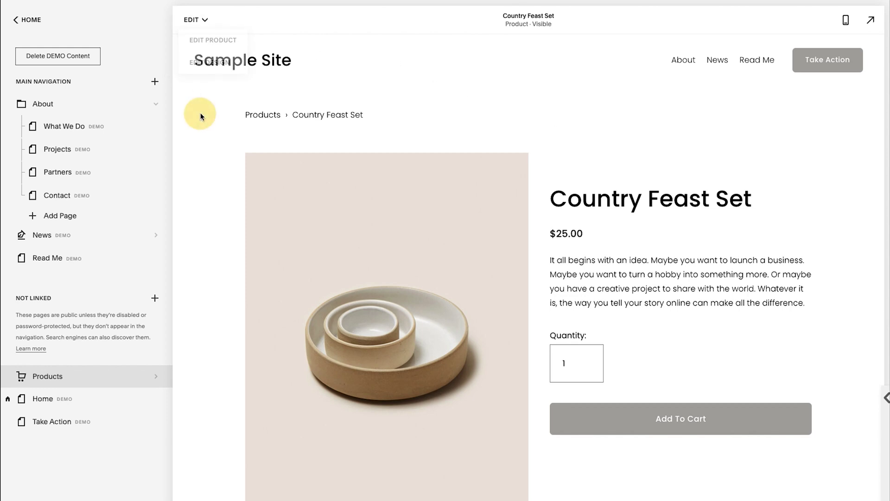
click(234, 64)
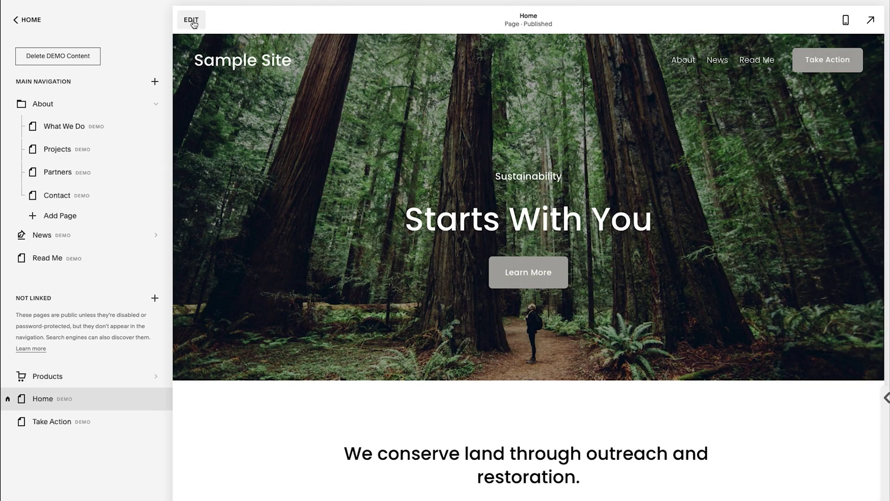
Put the Home page in edit mode and bring up the site header's Elements settings.
click(192, 21)
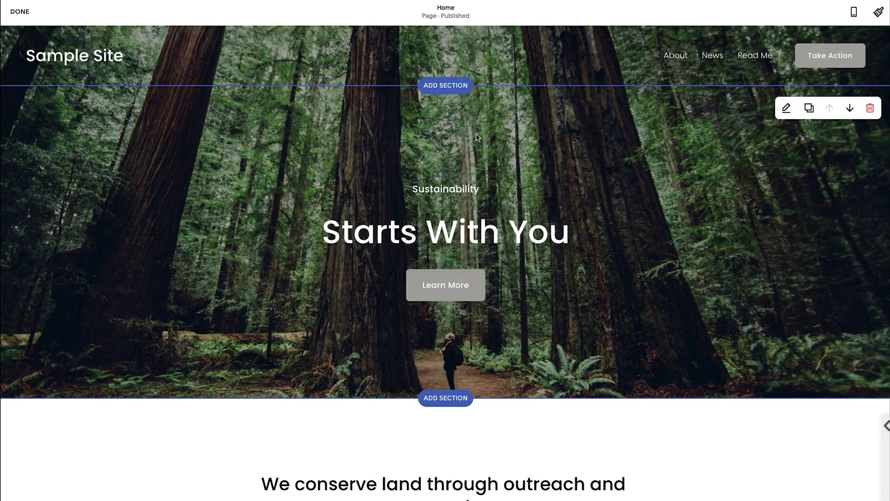
mouse_move(461, 59)
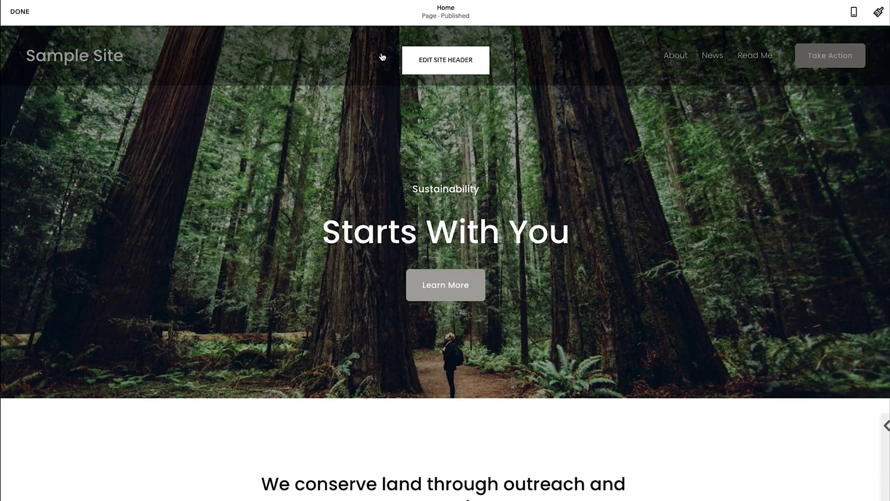
click(454, 63)
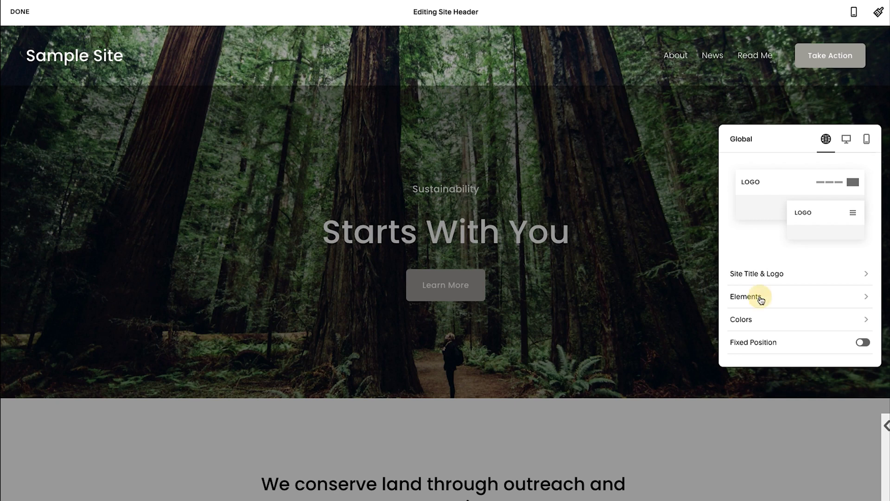
click(761, 299)
Turn on the Cart element in the site header and check it in mobile layout.
scroll(759, 296, down, 1)
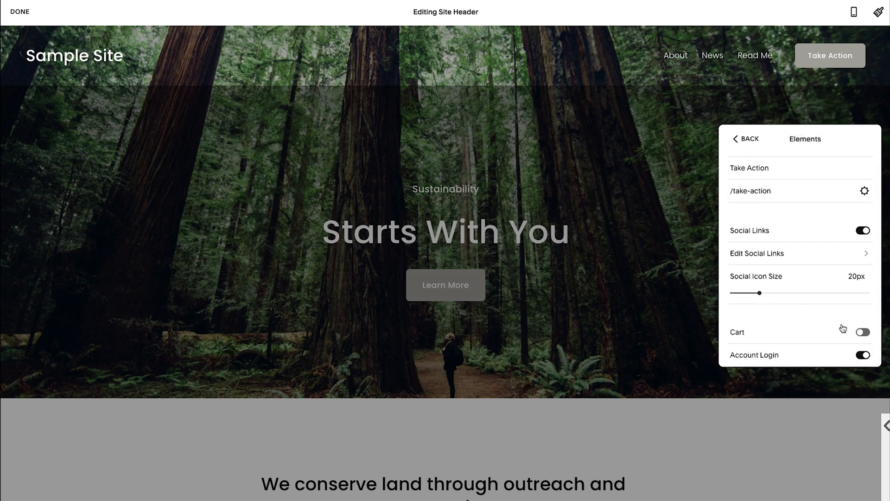
click(864, 333)
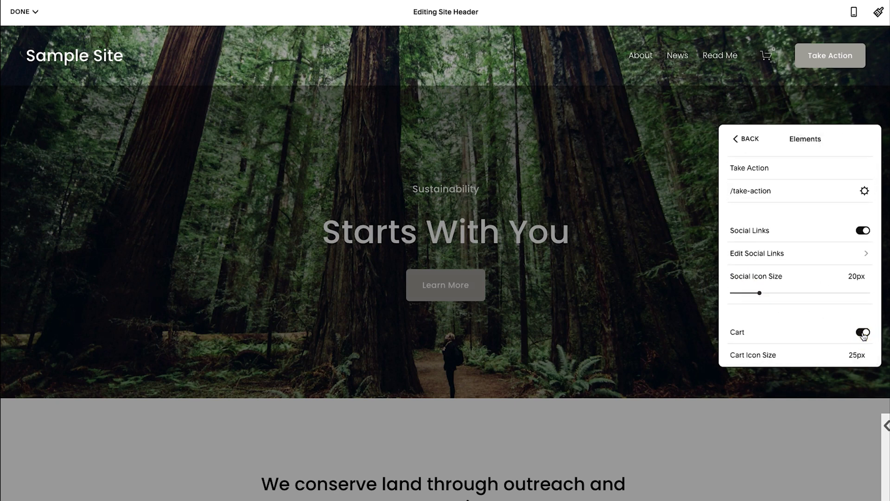
scroll(795, 334, down, 2)
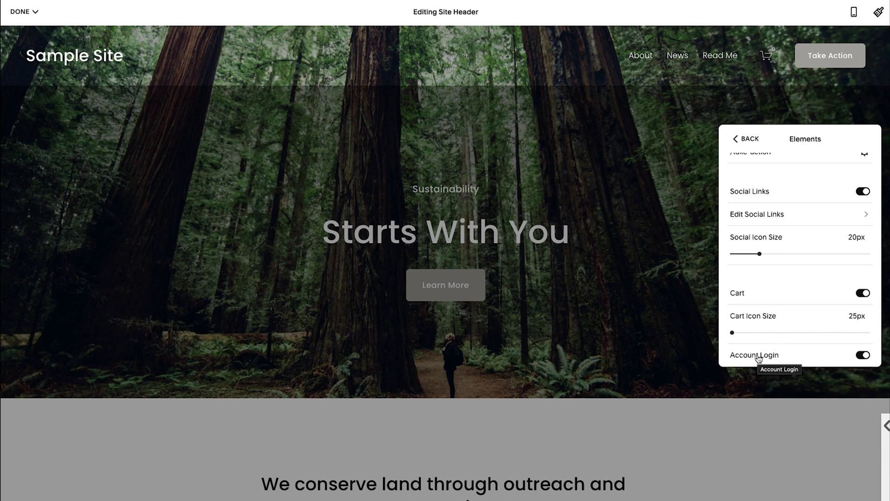
scroll(756, 211, up, 3)
click(746, 139)
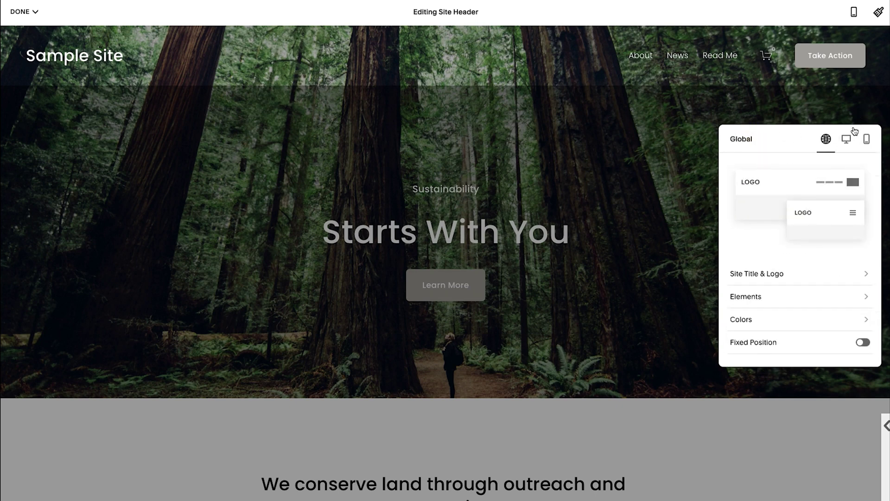
click(846, 139)
click(866, 139)
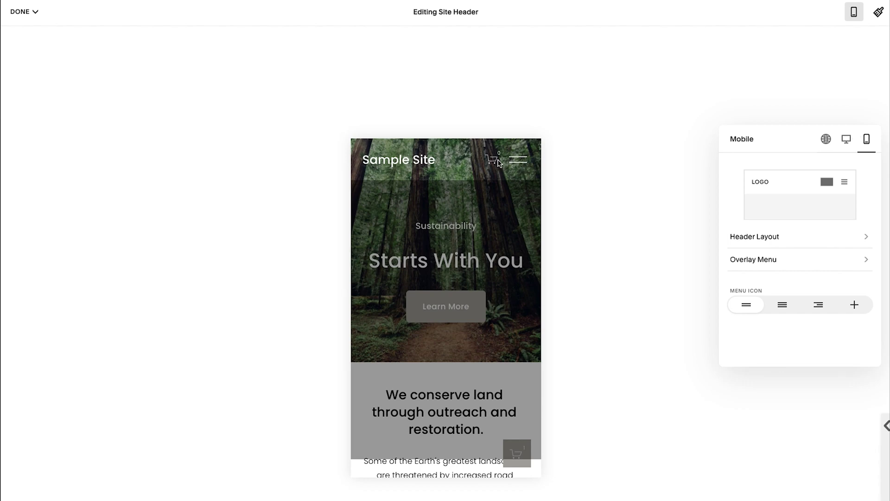
Save the header changes and exit the editor at desktop width.
click(21, 11)
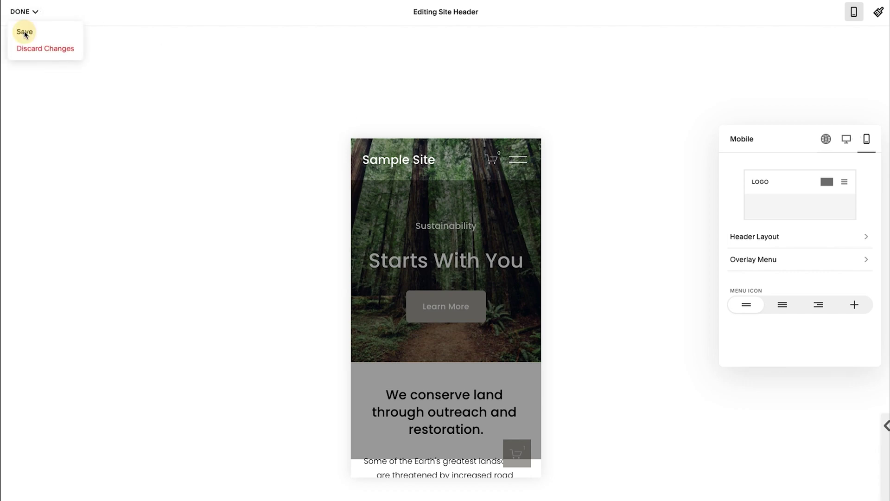
click(23, 31)
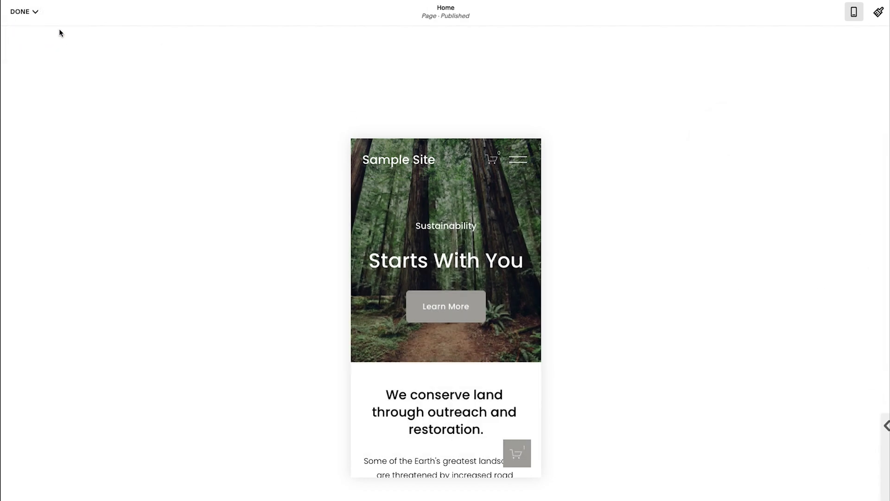
click(857, 14)
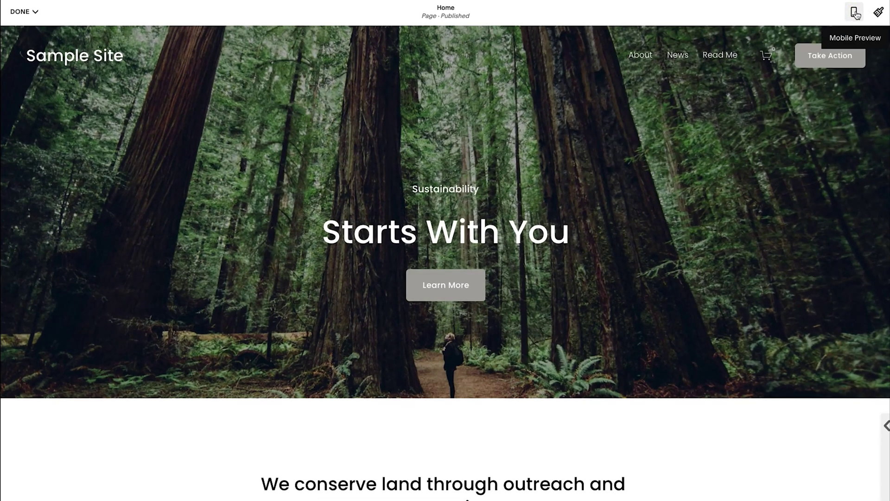
click(27, 11)
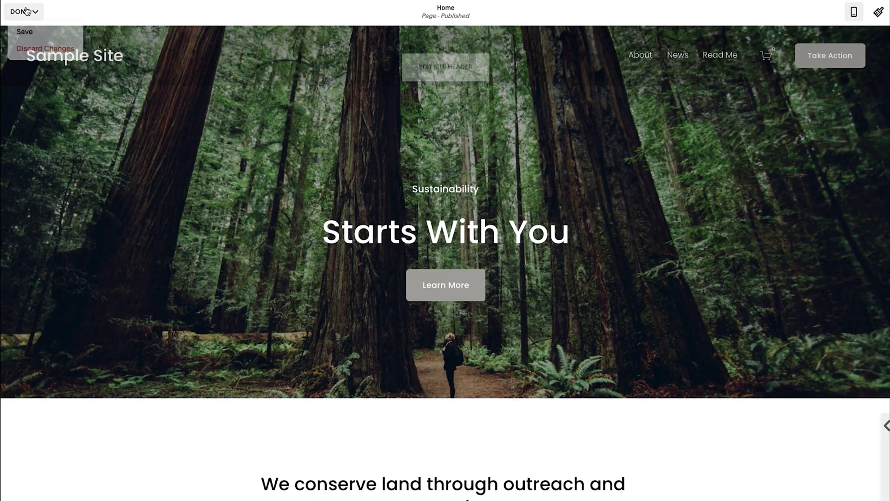
click(25, 31)
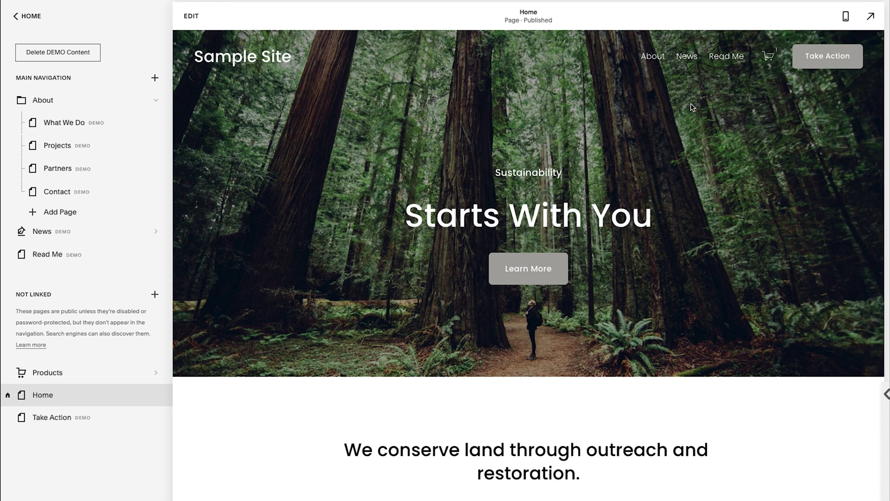
Go to the Products store page listed under Not Linked.
click(37, 373)
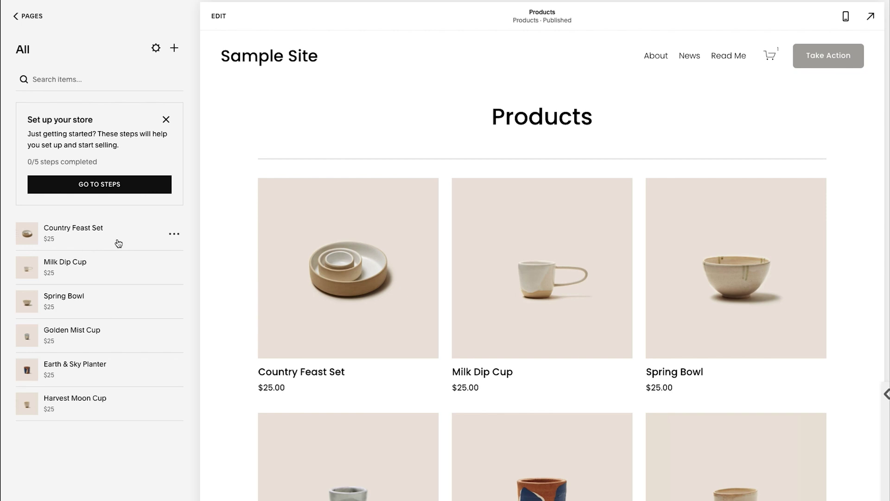
Start a new physical product and scroll through its empty Create Physical Product form.
click(174, 48)
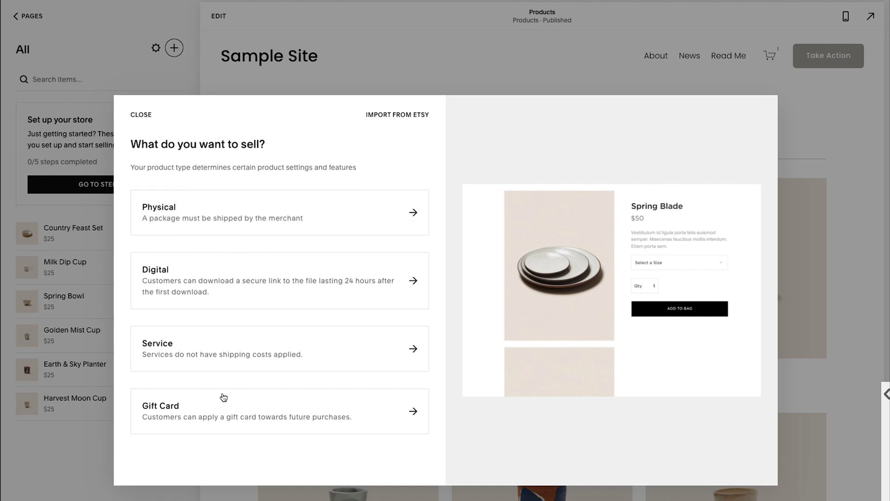
click(223, 204)
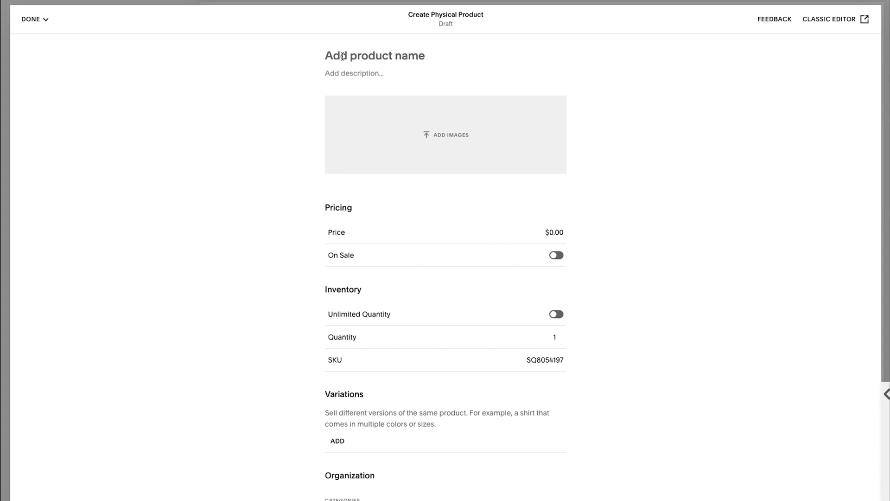
click(345, 74)
scroll(552, 325, down, 1)
scroll(554, 319, down, 3)
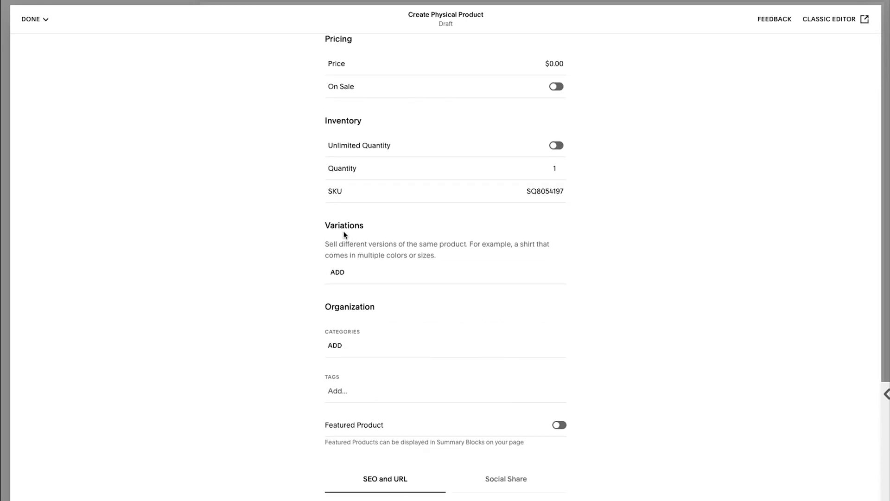
scroll(352, 254, down, 4)
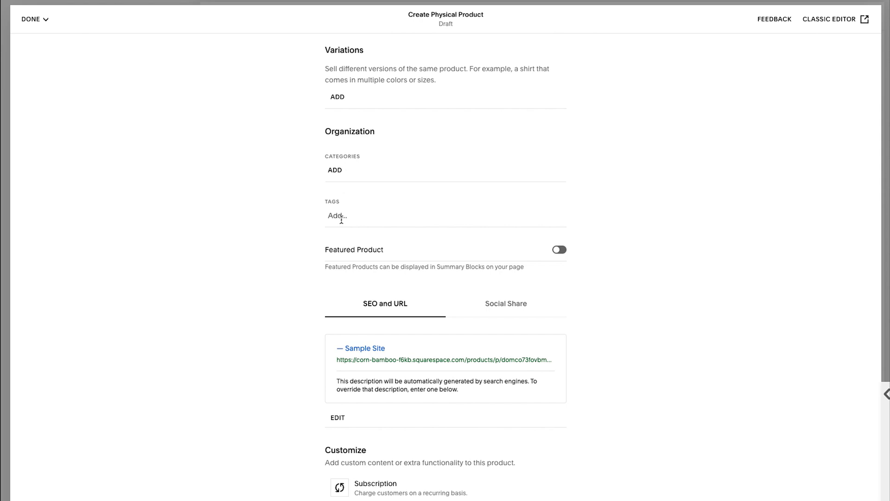
scroll(341, 218, down, 3)
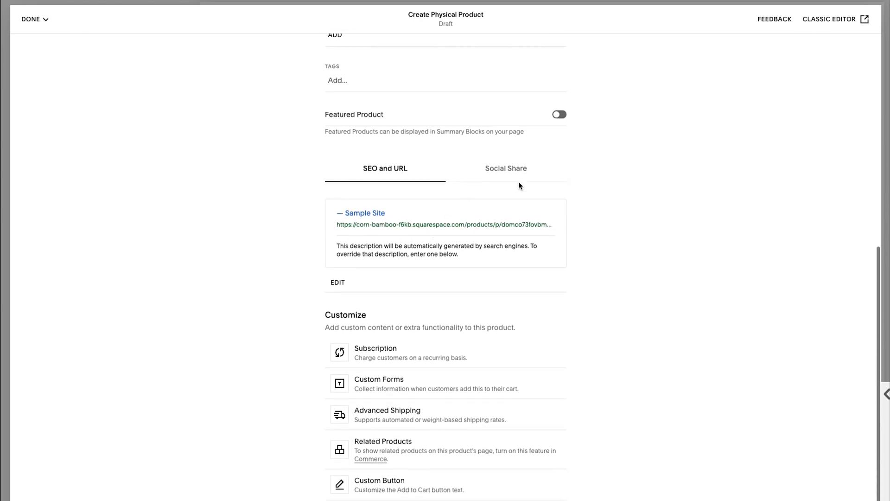
scroll(435, 189, down, 2)
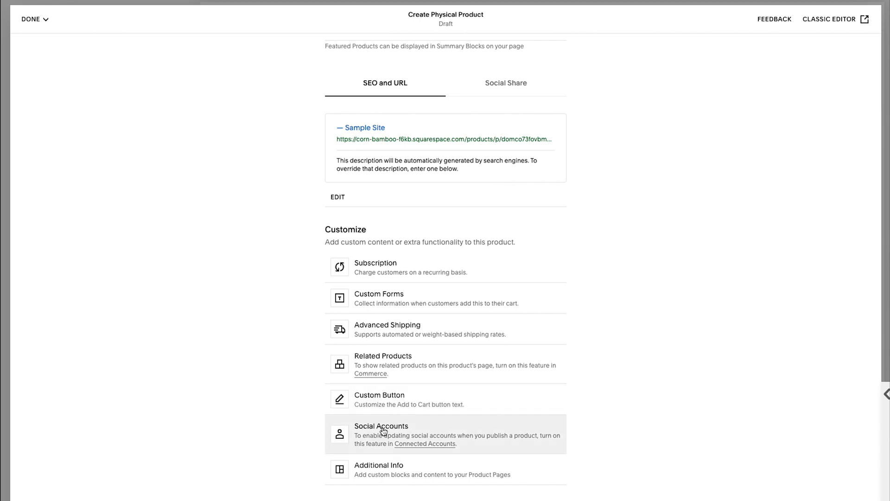
scroll(407, 422, down, 1)
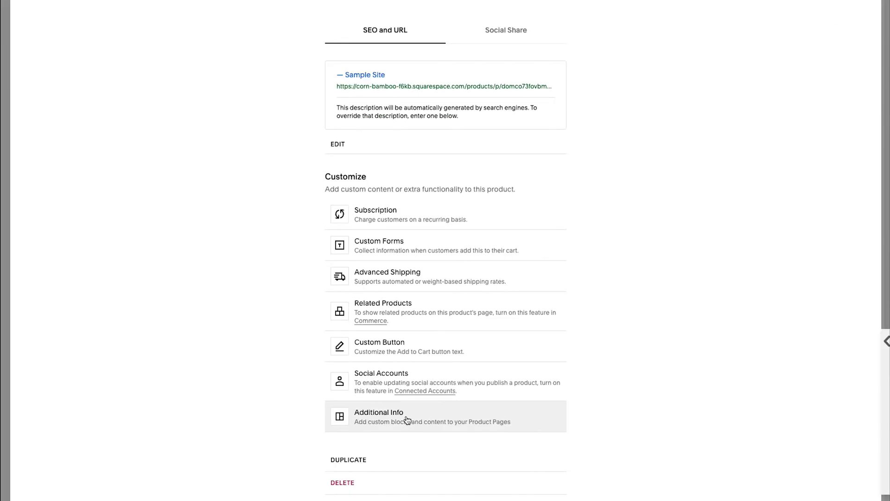
scroll(407, 420, up, 1)
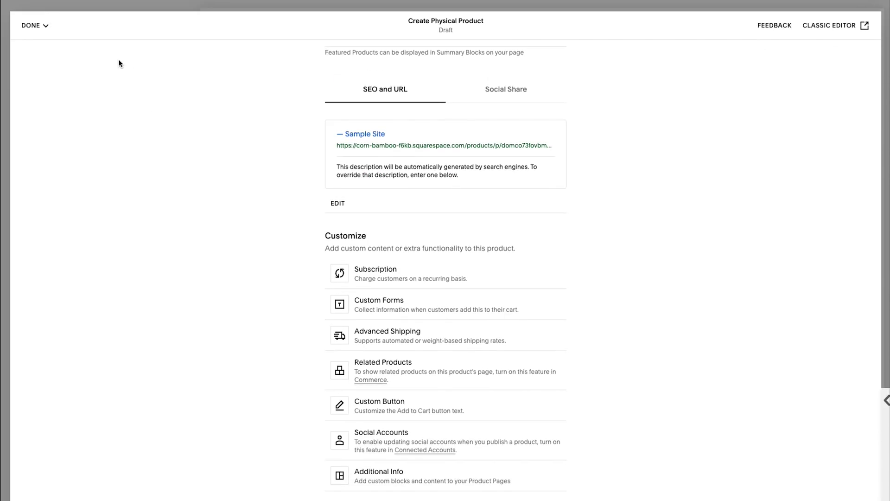
click(34, 25)
Save the untitled product draft, then edit the Country Feast Set product.
click(40, 43)
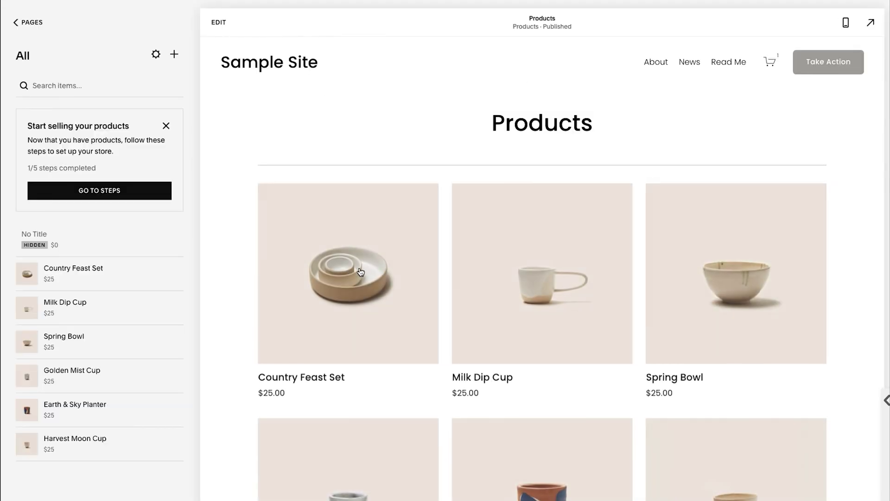
click(353, 263)
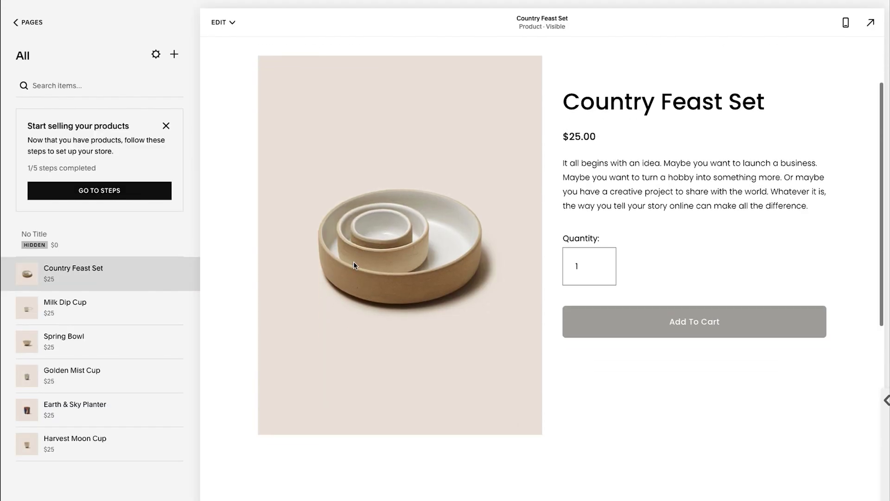
scroll(486, 332, down, 6)
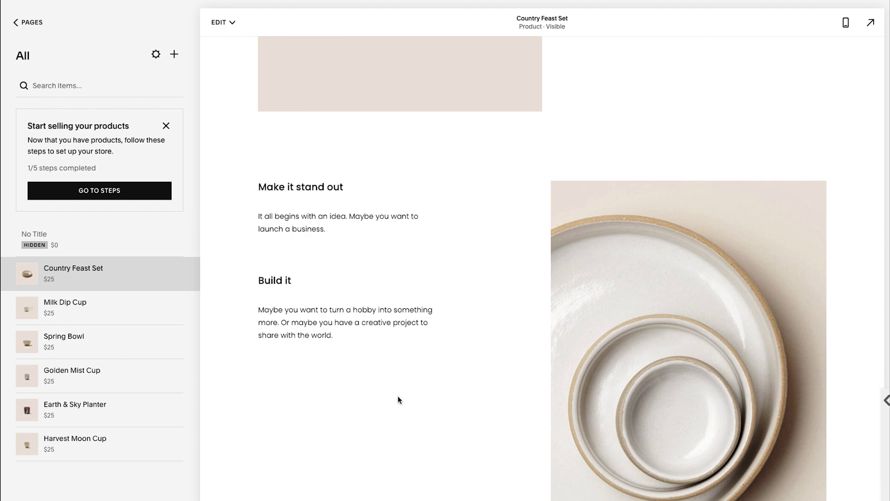
scroll(563, 305, up, 2)
scroll(564, 305, down, 5)
scroll(477, 283, up, 10)
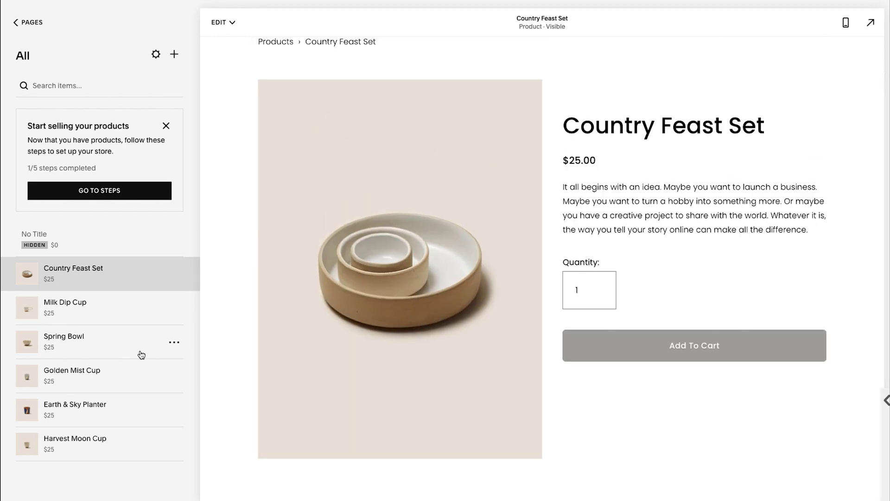
click(174, 276)
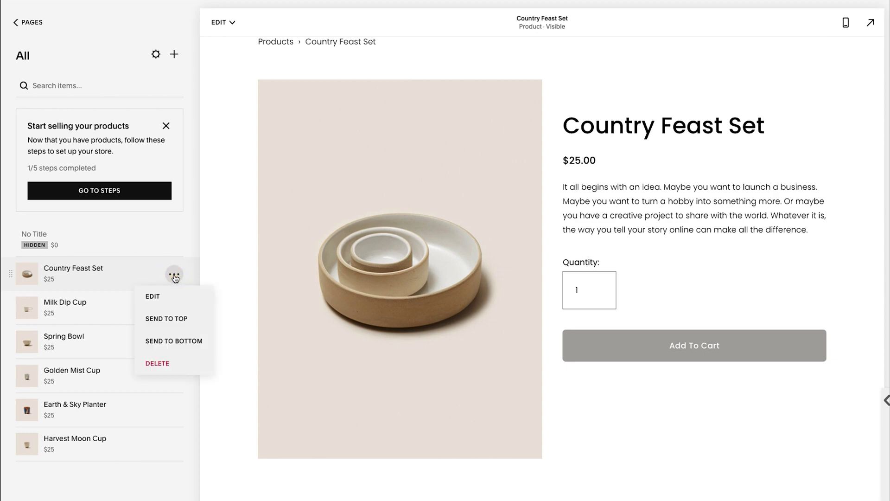
click(157, 294)
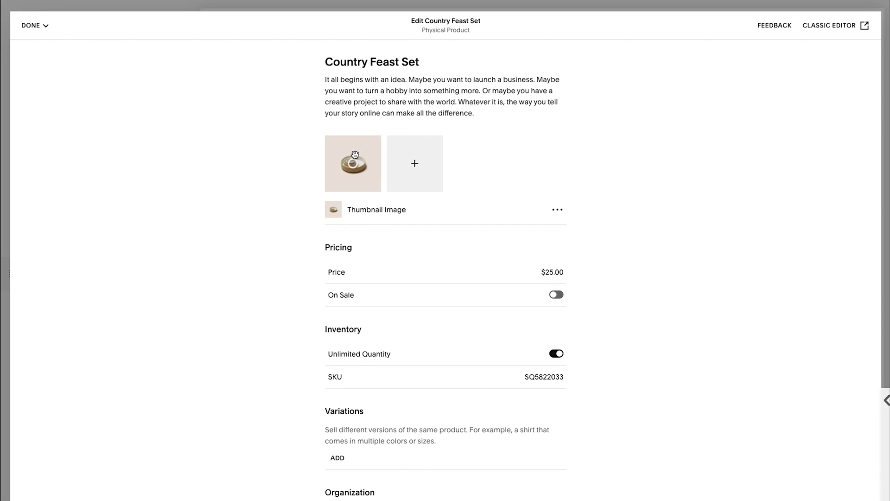
Keep the Country Feast Set product's visibility set to Public.
mouse_move(355, 161)
scroll(362, 273, down, 2)
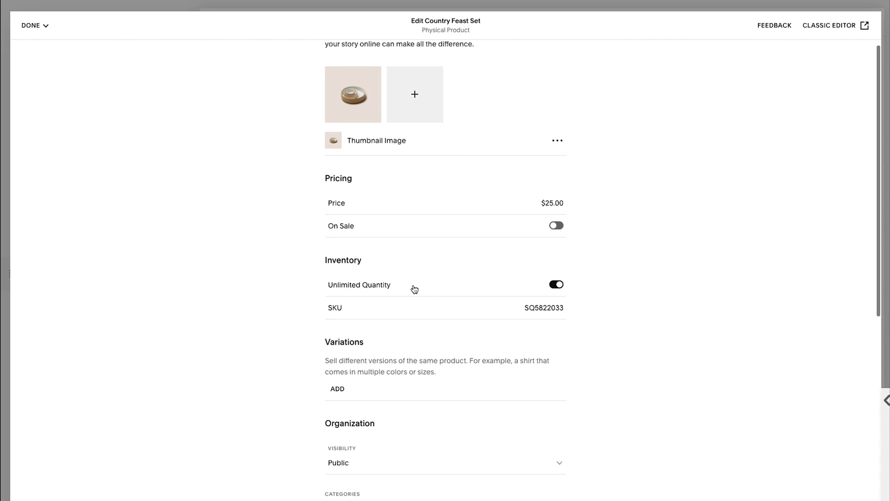
scroll(413, 288, down, 2)
scroll(340, 268, down, 2)
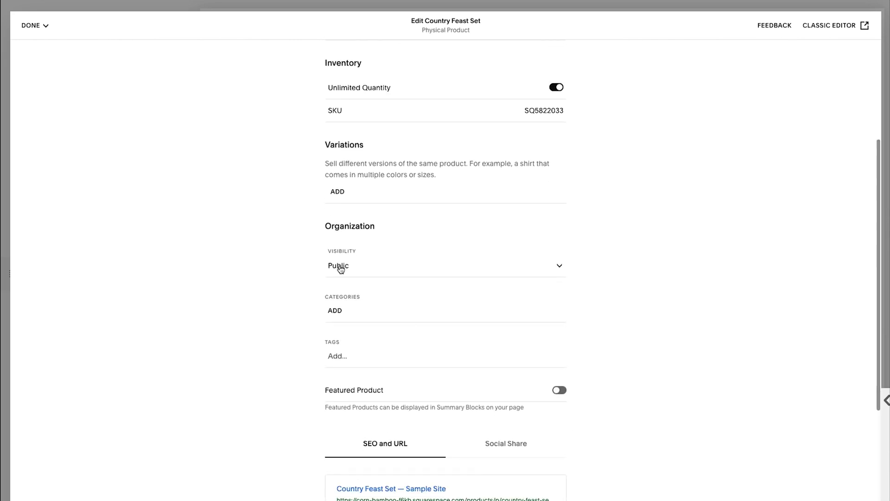
scroll(348, 213, down, 2)
click(351, 185)
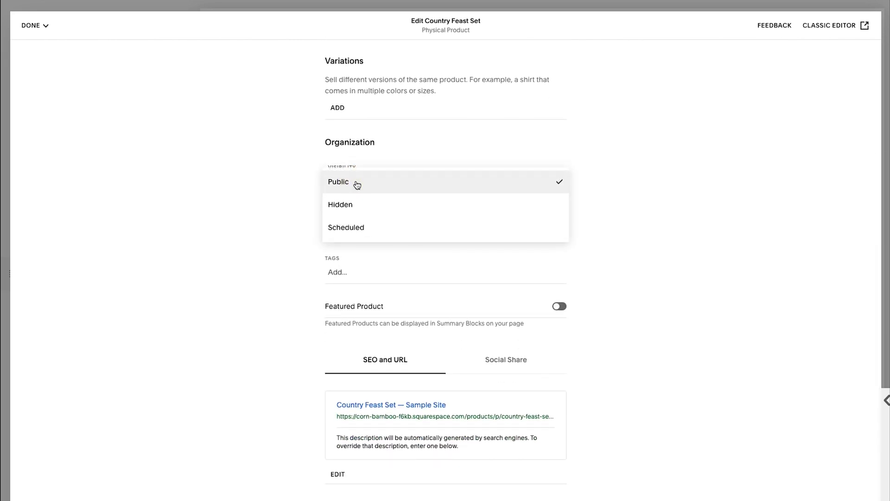
click(259, 180)
Create a new Plates category and assign it to Country Feast Set.
scroll(371, 145, down, 2)
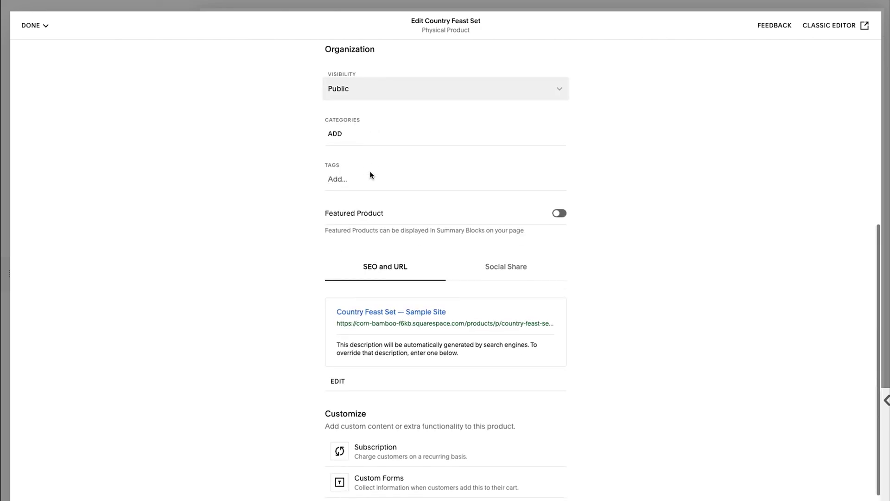
click(334, 133)
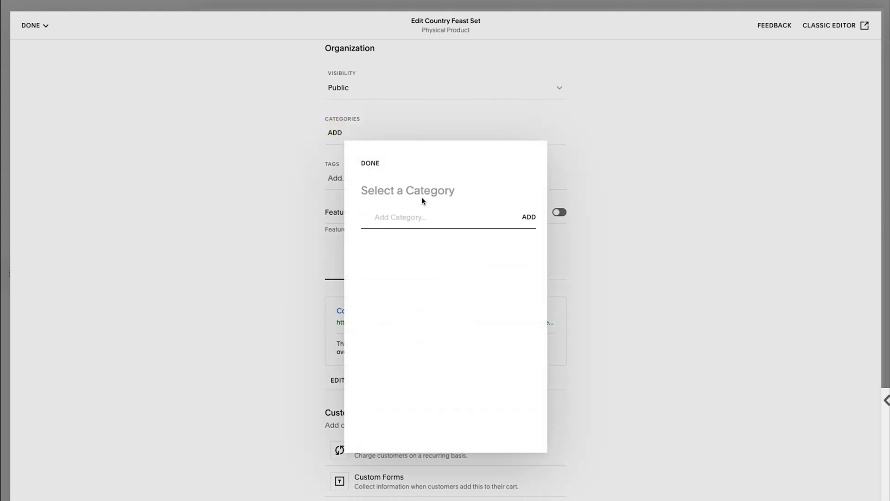
text(Plates)
click(523, 219)
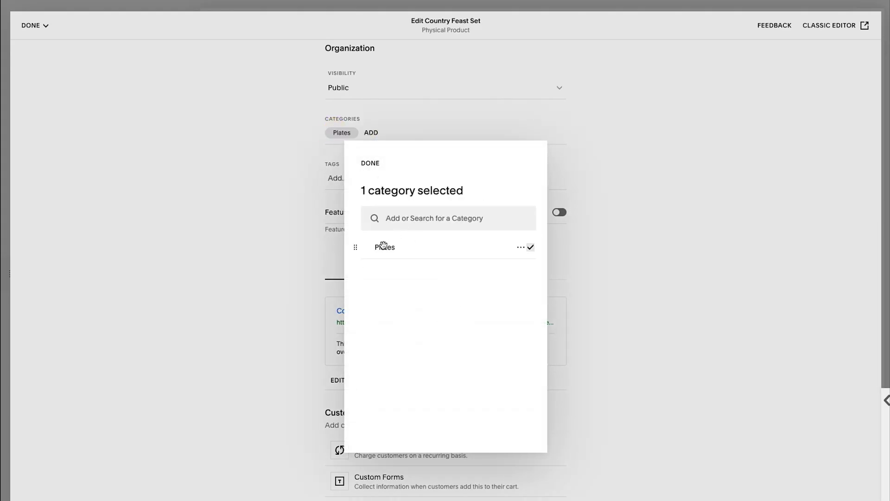
click(366, 165)
Open the product's Additional Info content editor from the Customize list.
scroll(321, 195, down, 4)
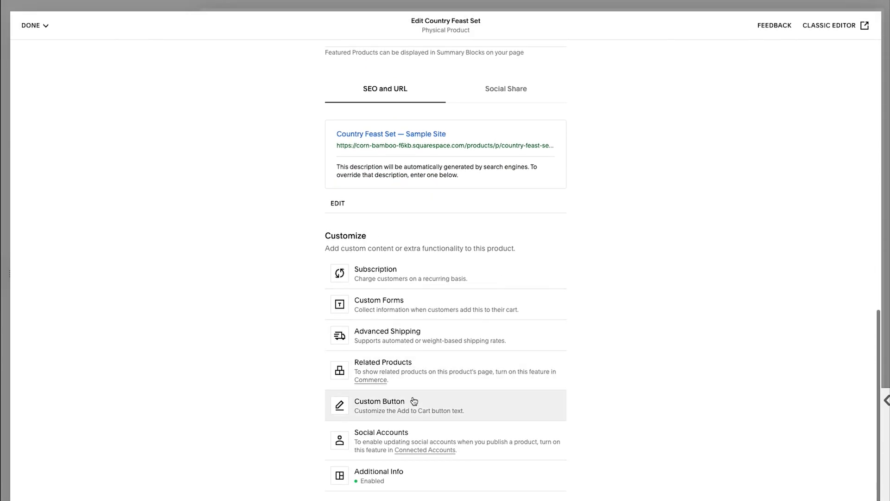
scroll(414, 401, down, 2)
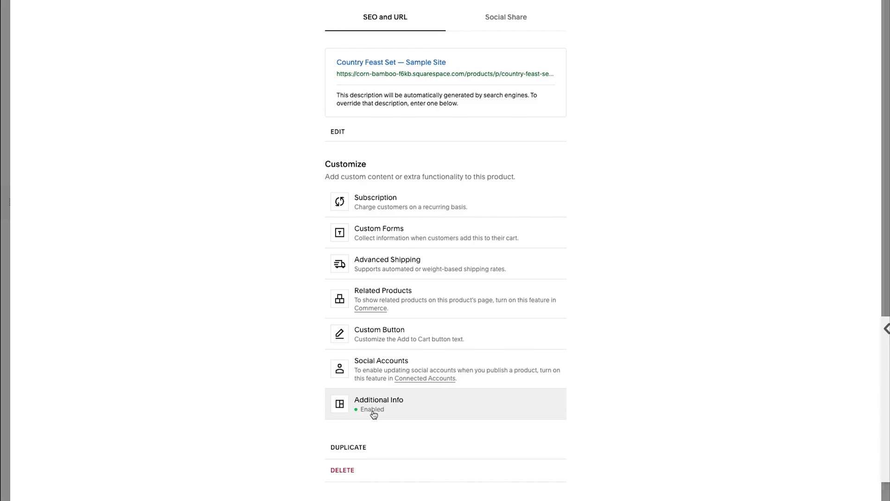
click(374, 410)
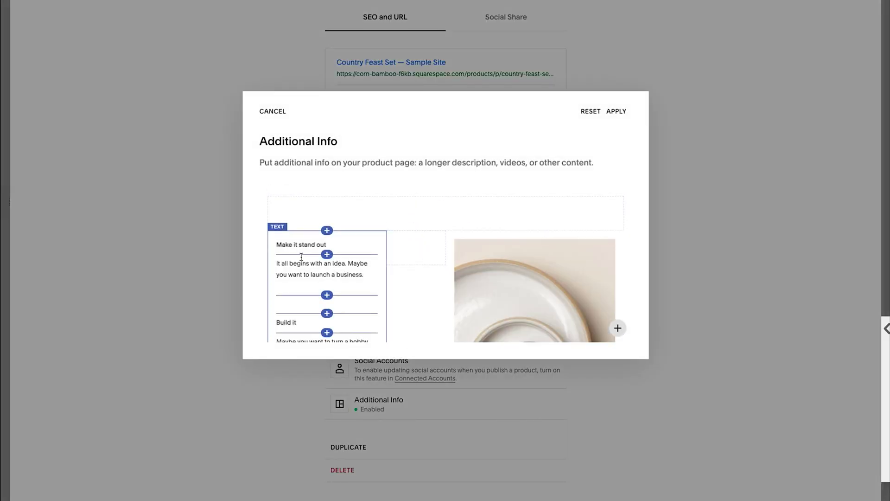
Inspect the spacer block and block insert menu without changes, then apply Additional Info unchanged.
scroll(482, 280, down, 1)
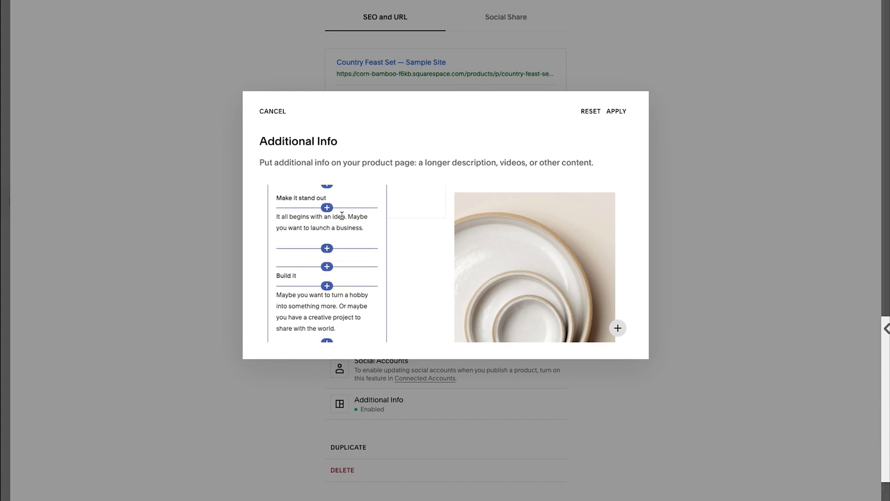
scroll(424, 268, down, 3)
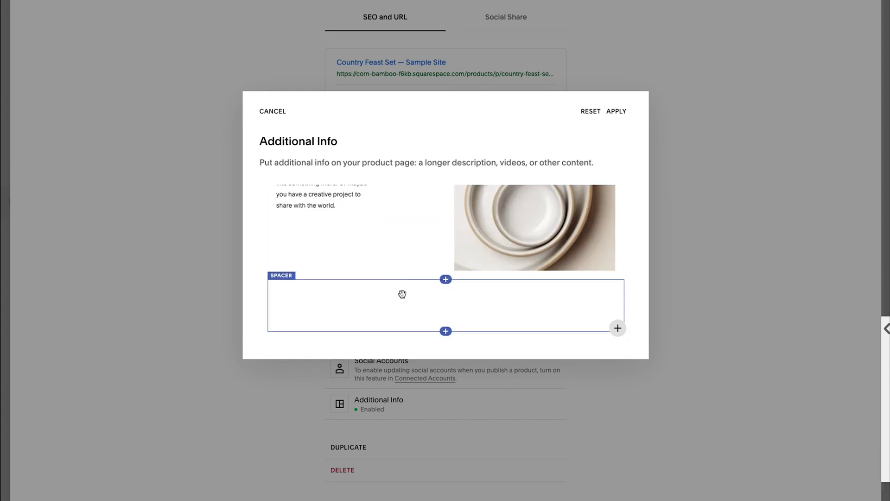
click(298, 294)
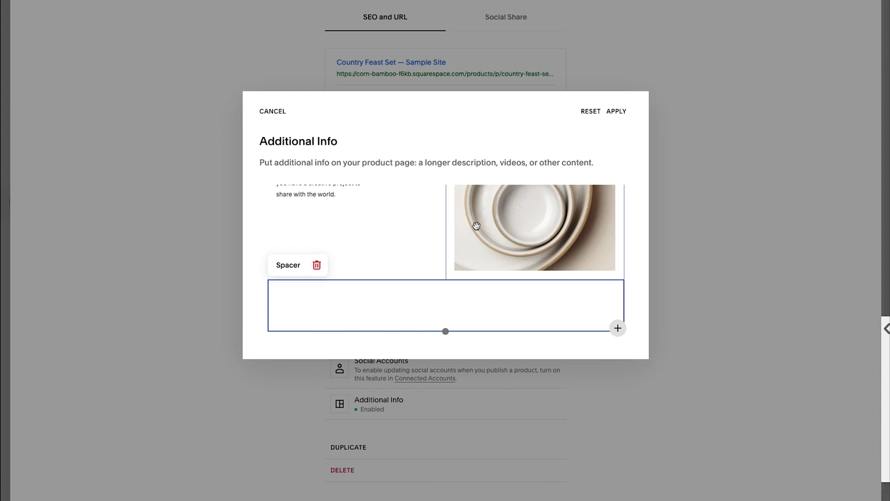
click(400, 245)
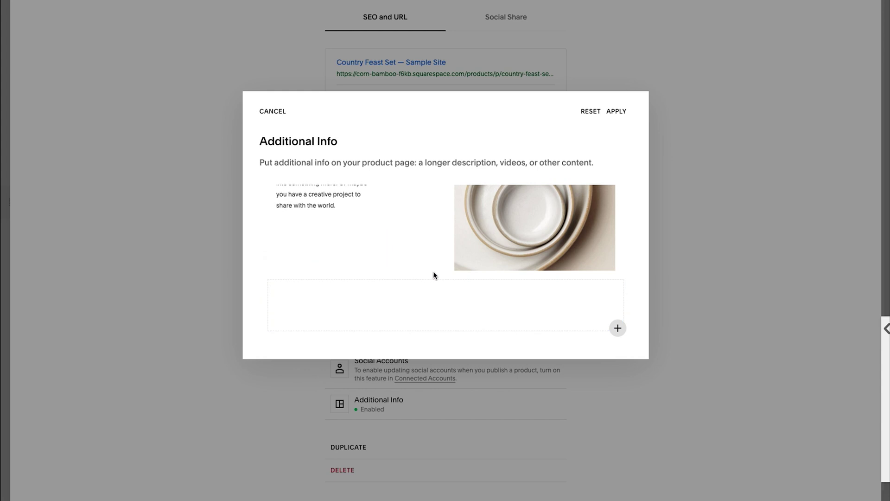
scroll(433, 277, up, 5)
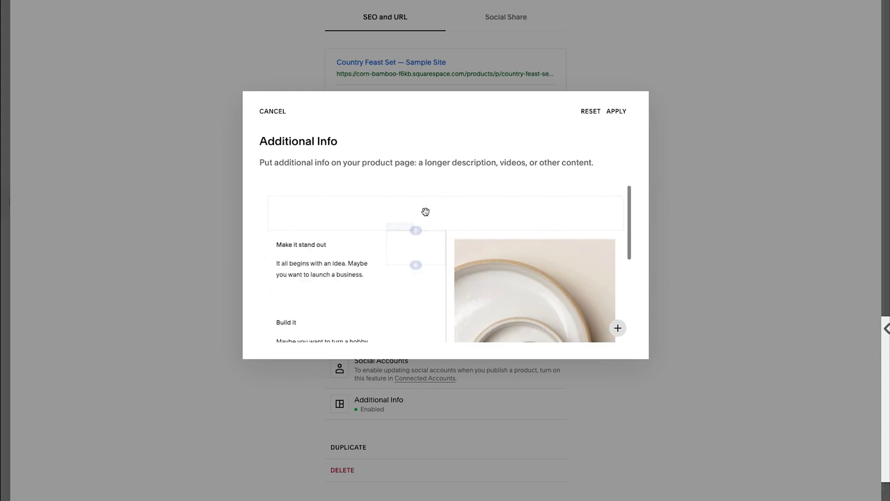
click(446, 197)
scroll(700, 233, down, 5)
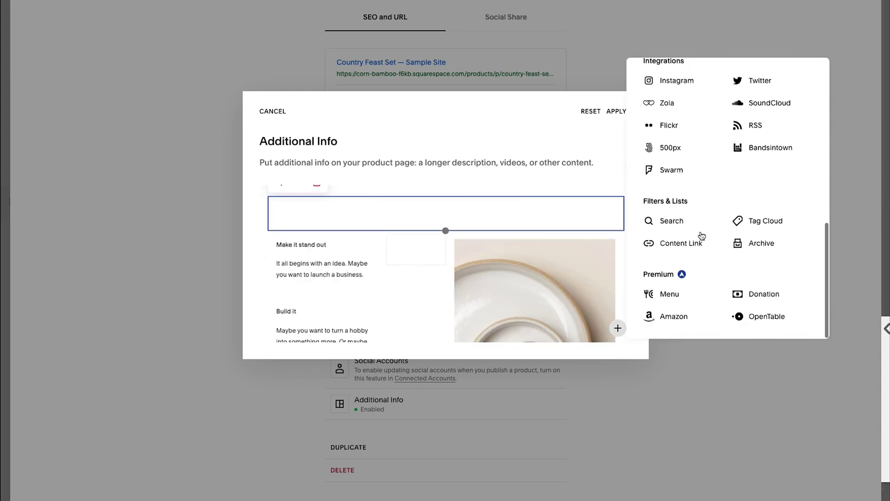
scroll(702, 236, up, 2)
scroll(702, 236, up, 5)
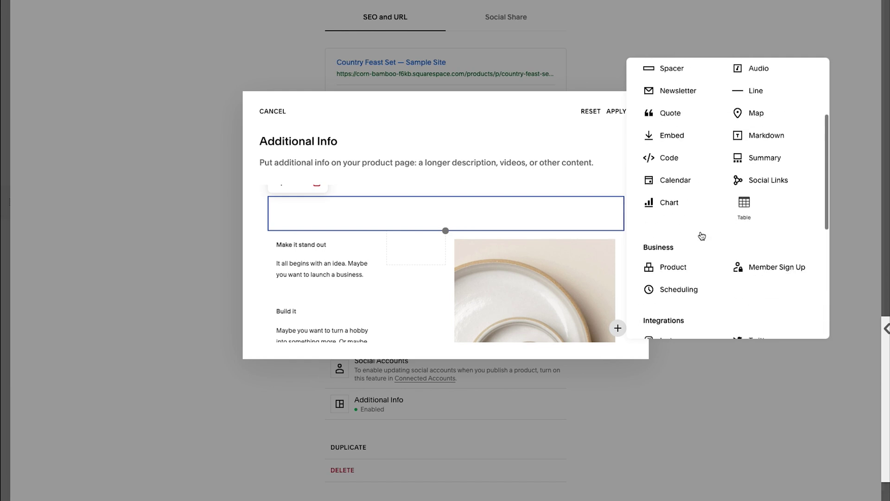
click(448, 177)
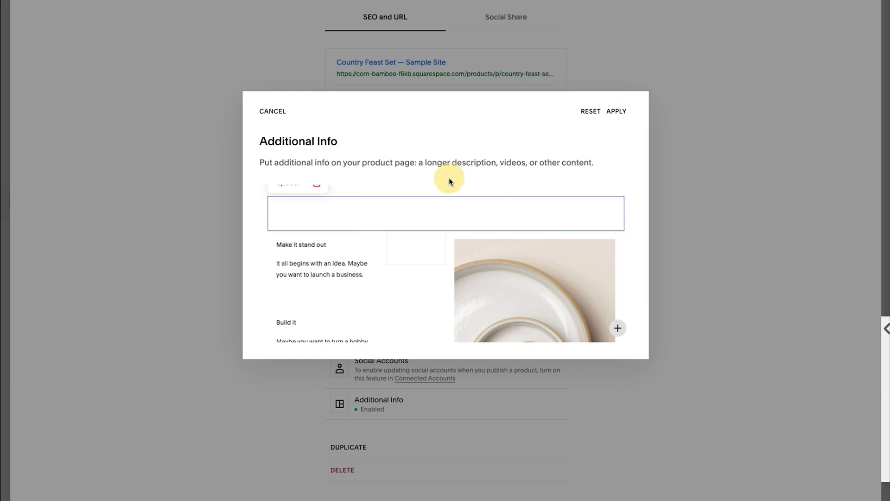
click(616, 112)
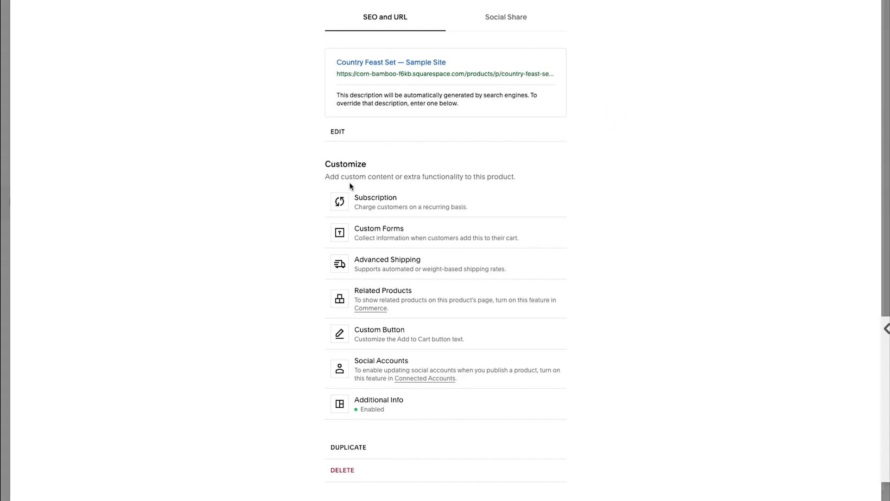
Save the Country Feast Set product and return to the Products store page preview.
scroll(477, 99, up, 2)
click(38, 28)
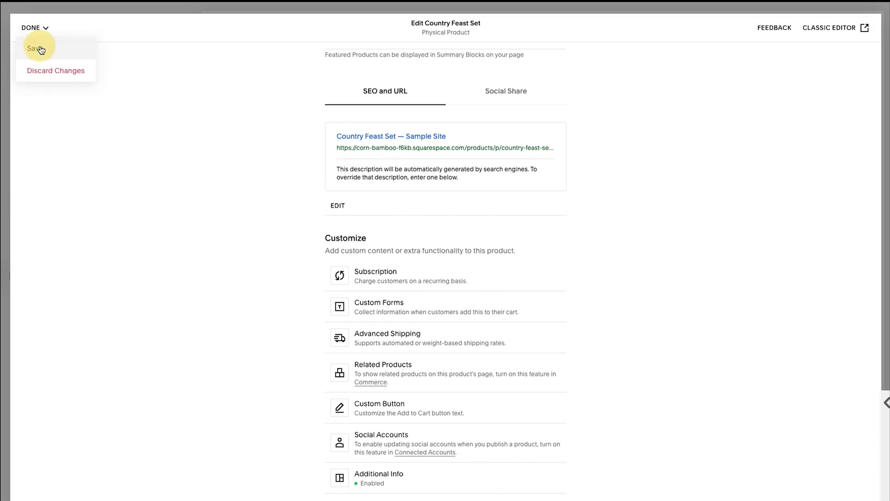
click(40, 48)
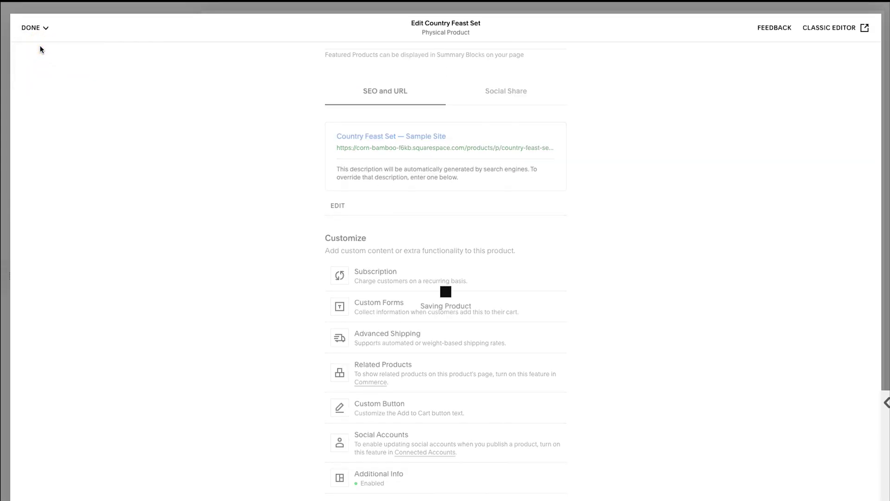
scroll(446, 237, up, 2)
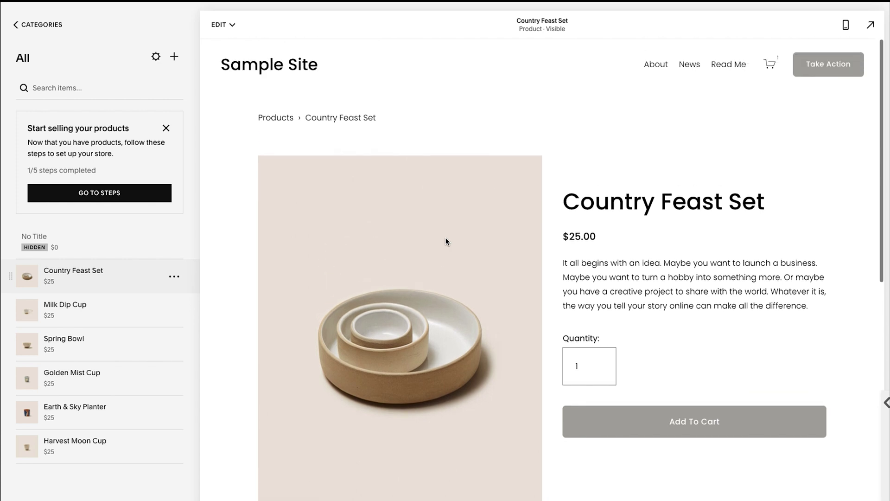
click(280, 119)
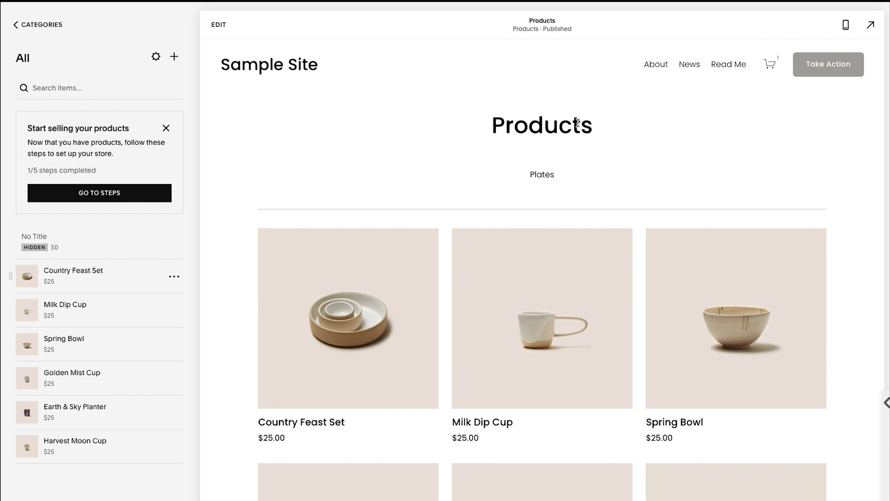
Put the Products page into edit mode and start adding a section above the products.
double_click(577, 122)
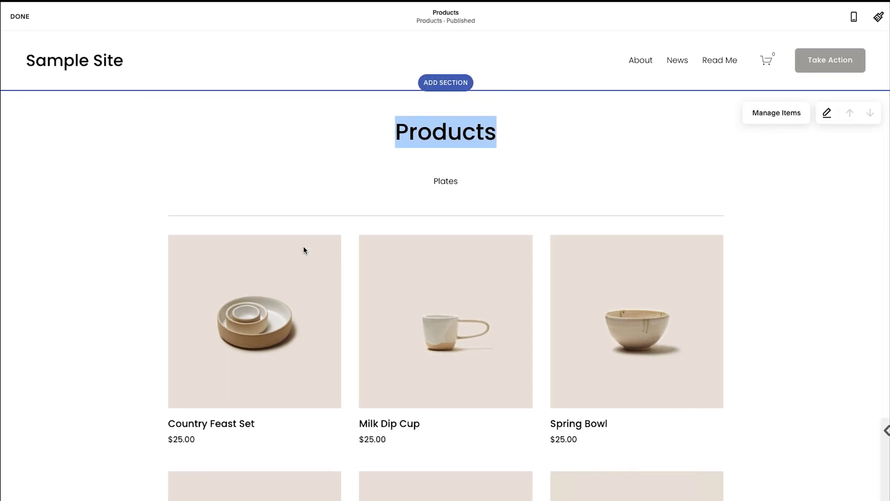
click(160, 175)
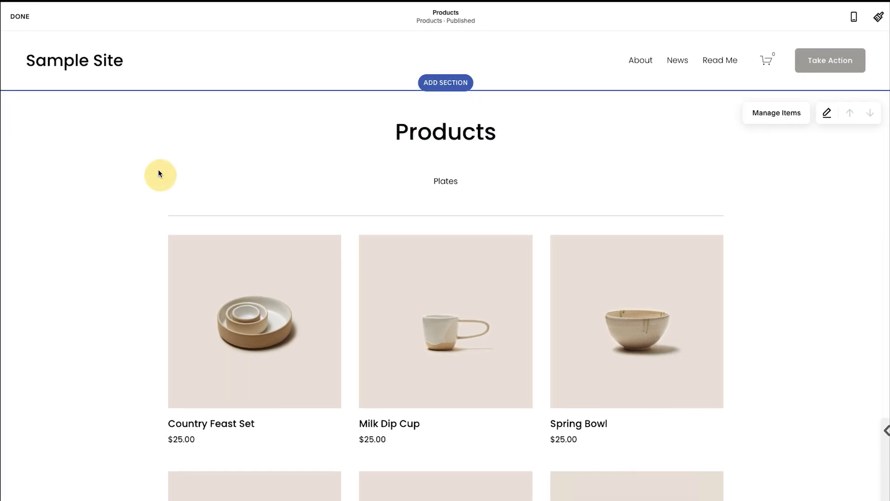
click(20, 17)
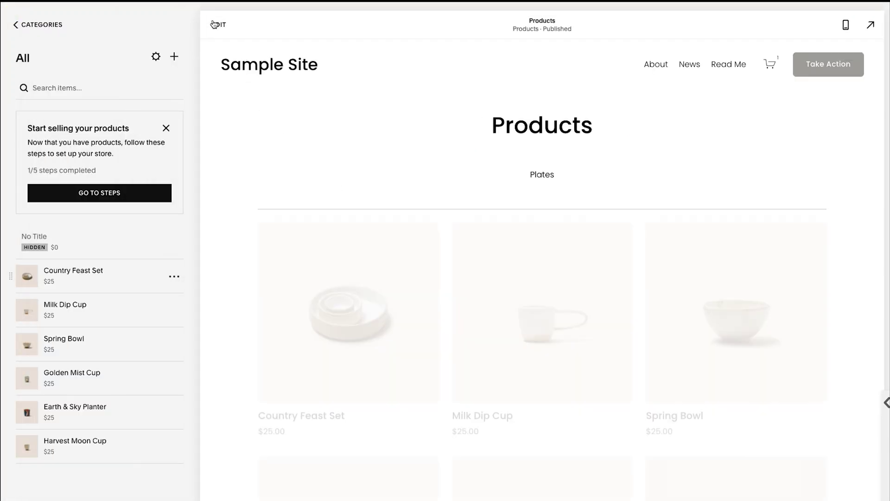
click(218, 24)
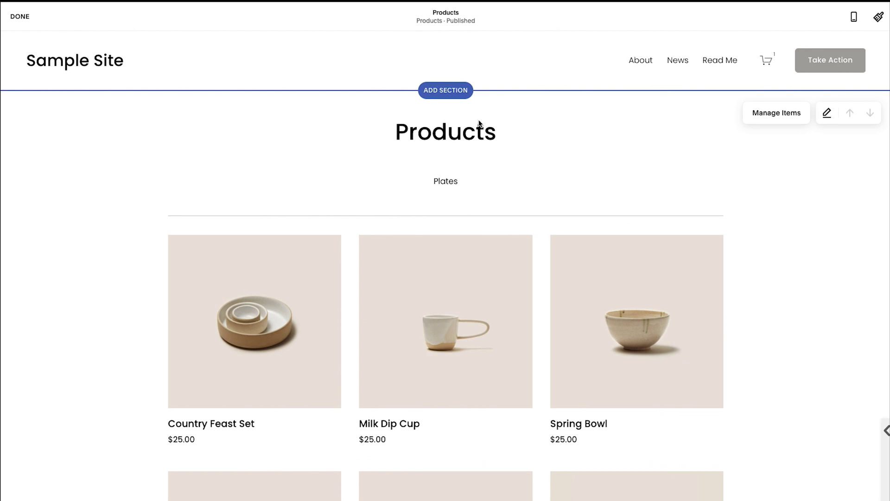
click(441, 131)
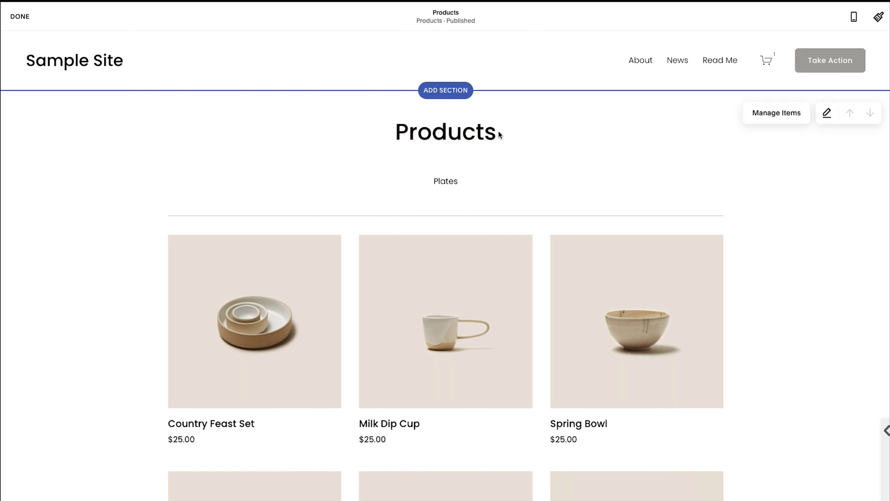
click(452, 91)
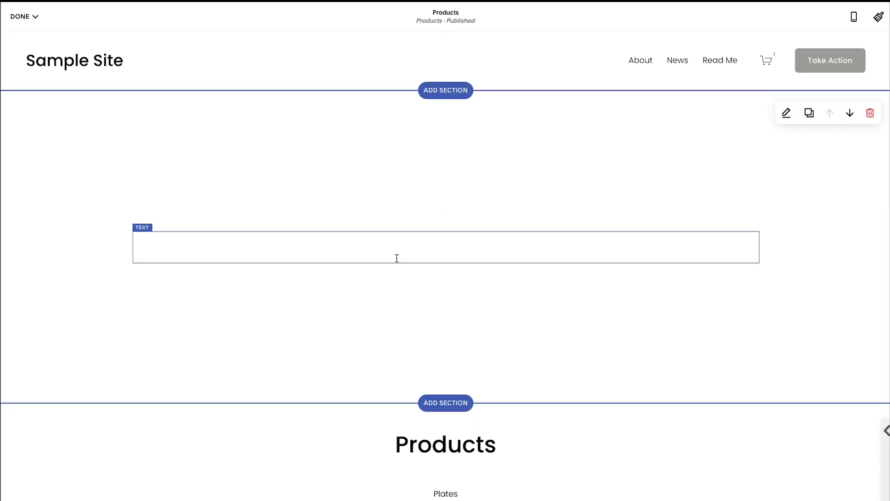
Format the new section's text as a centred 'Shop All' Heading 1.
click(377, 250)
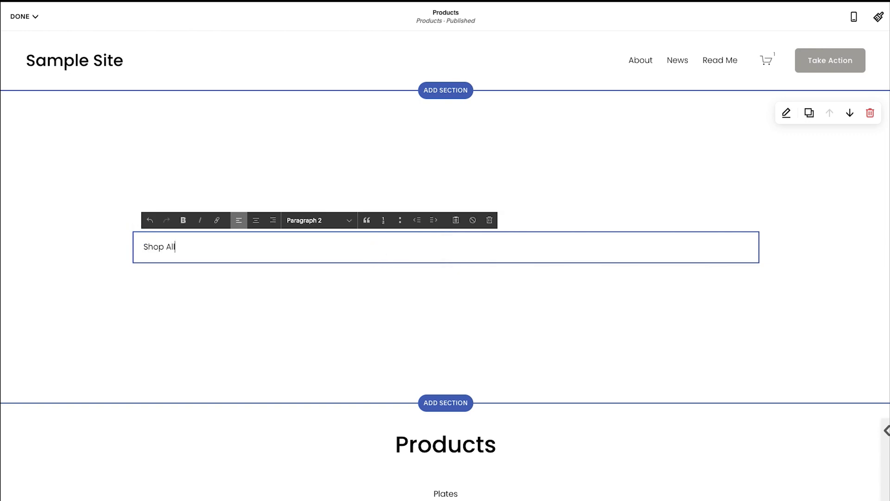
key(ctrl+alt+1)
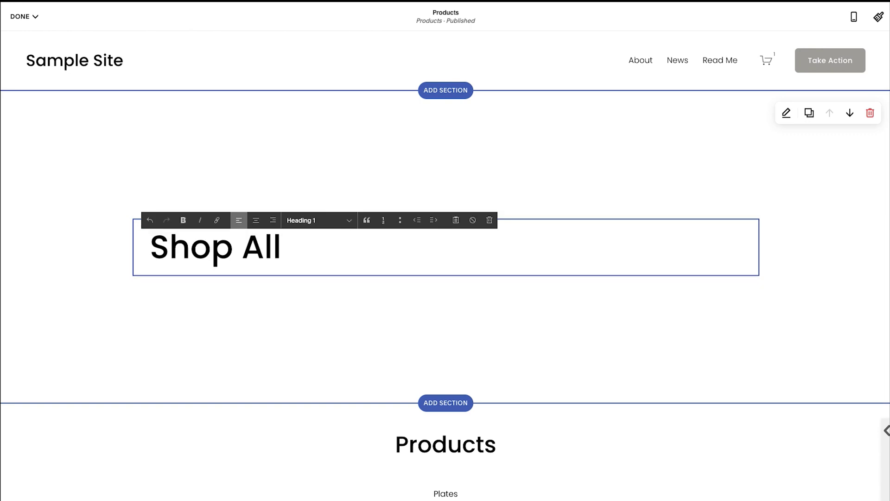
click(256, 219)
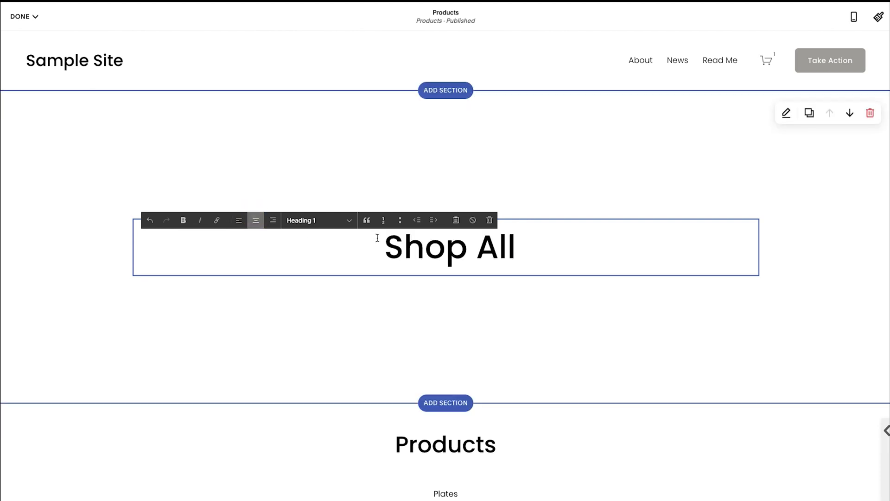
click(391, 244)
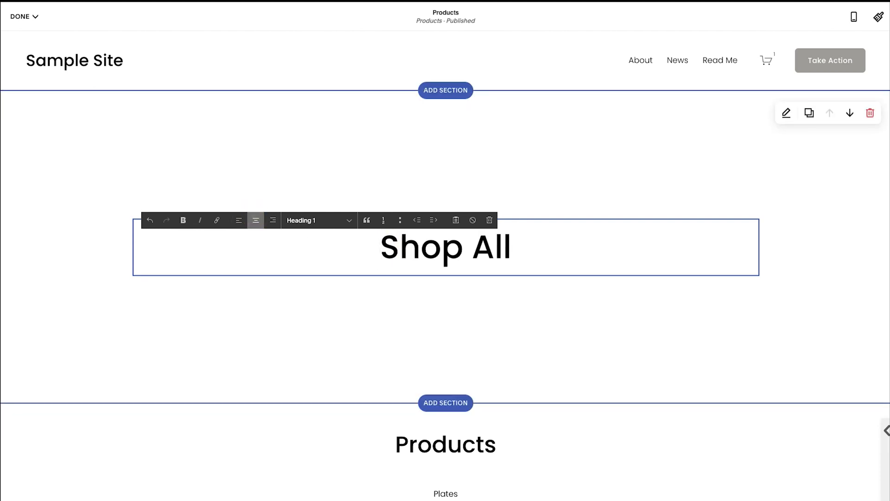
click(490, 310)
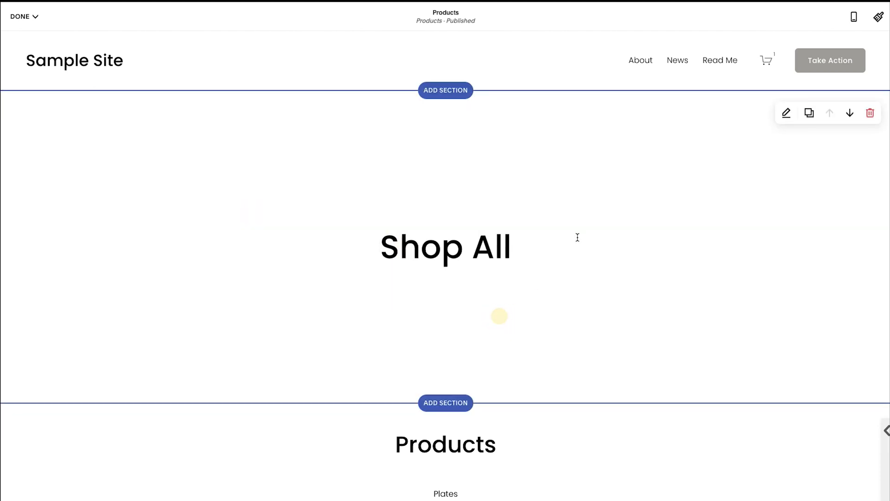
Set the Shop All section height to S and apply a dark colour theme.
click(786, 113)
click(640, 206)
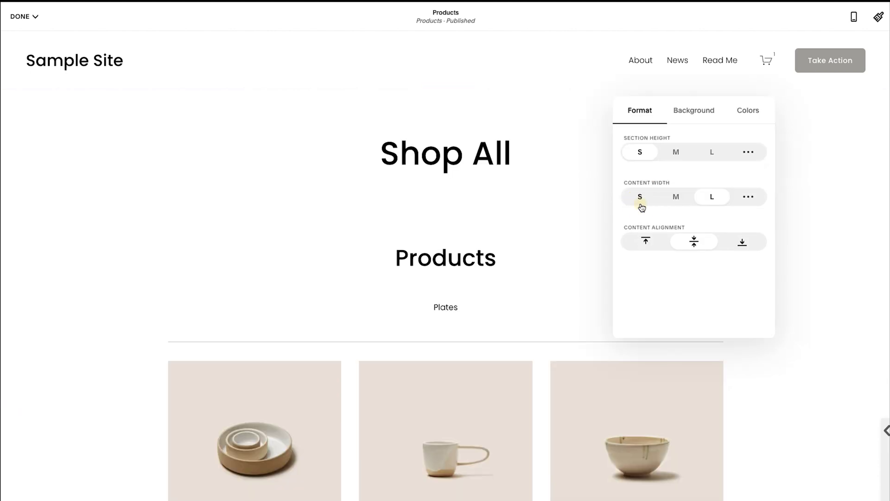
click(750, 111)
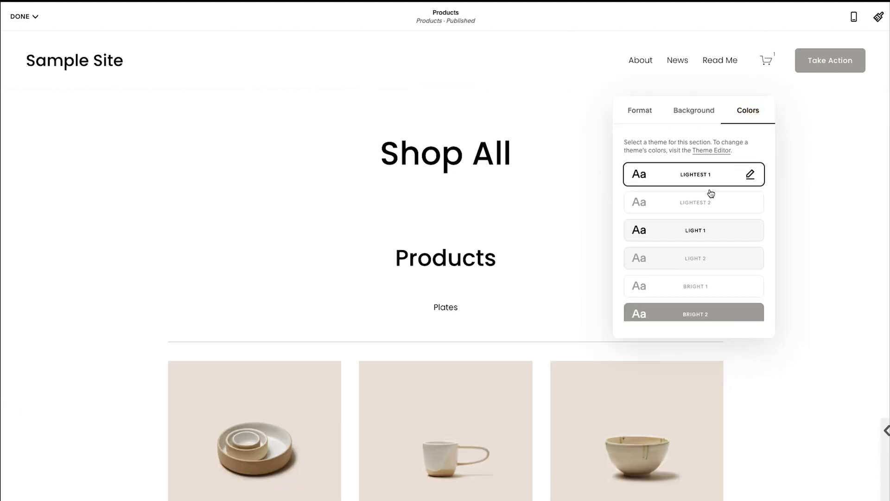
click(701, 229)
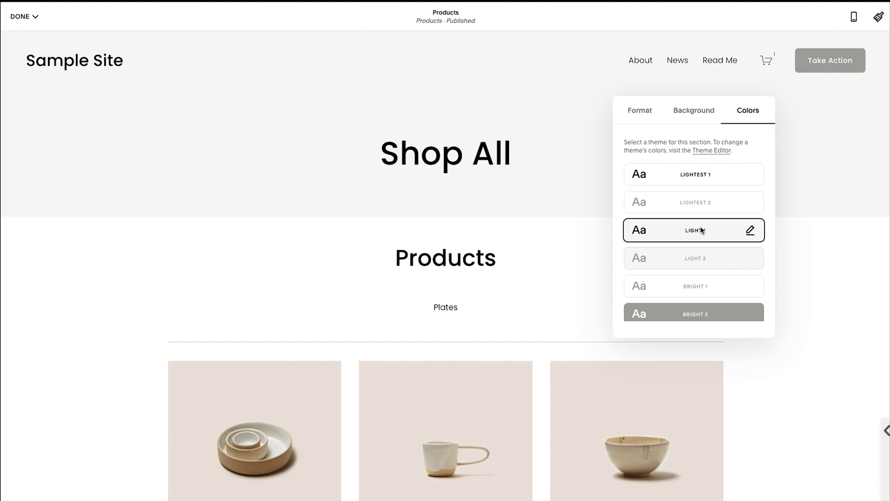
click(698, 255)
scroll(698, 258, down, 1)
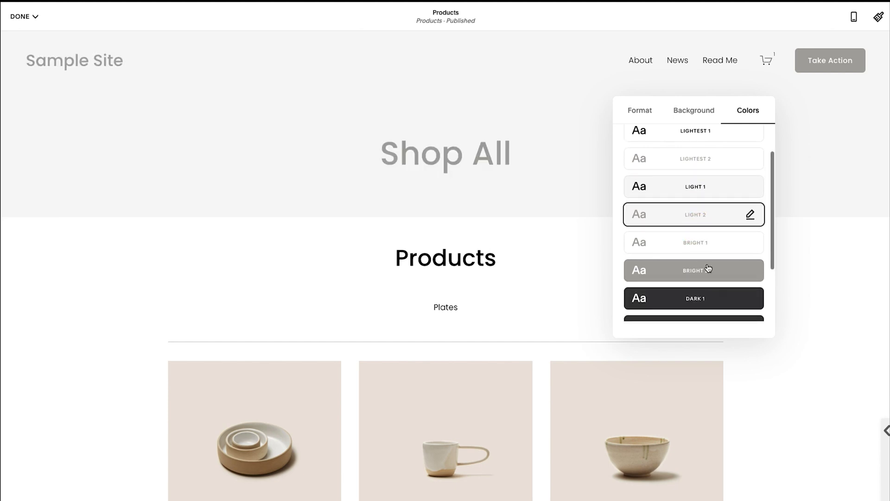
click(709, 268)
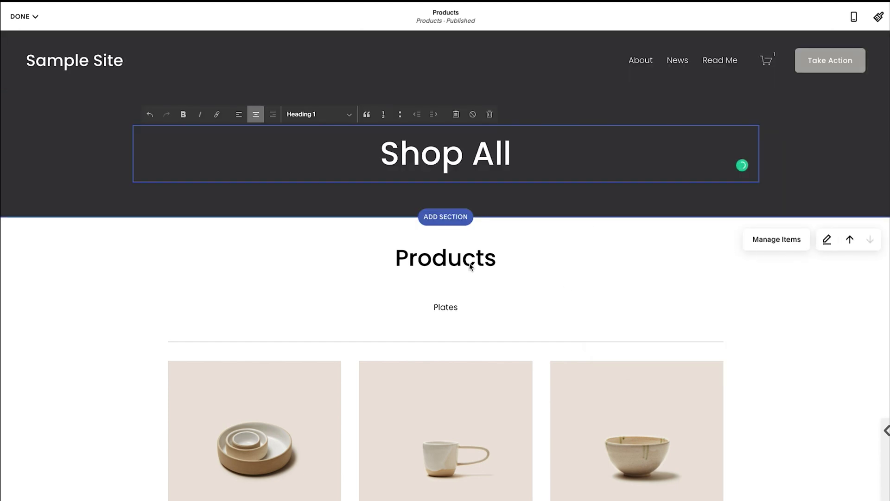
Open the product section's layout settings and leave the grid at Inset width.
click(827, 239)
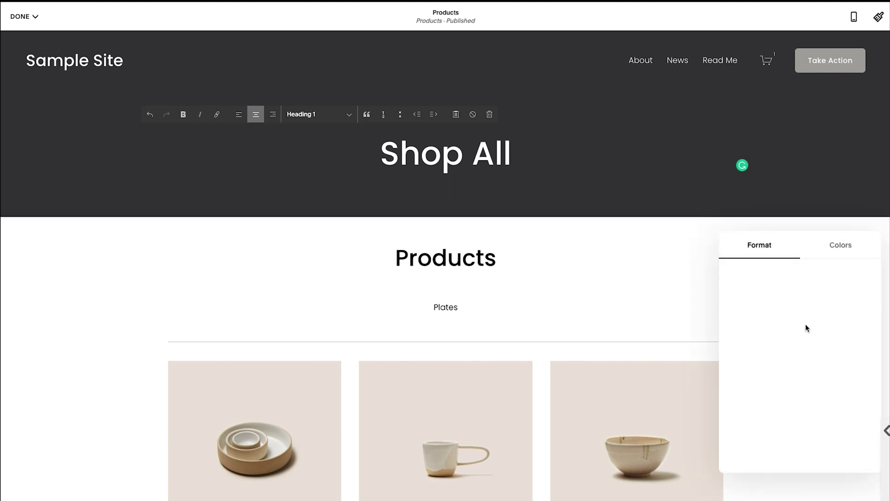
scroll(551, 318, down, 3)
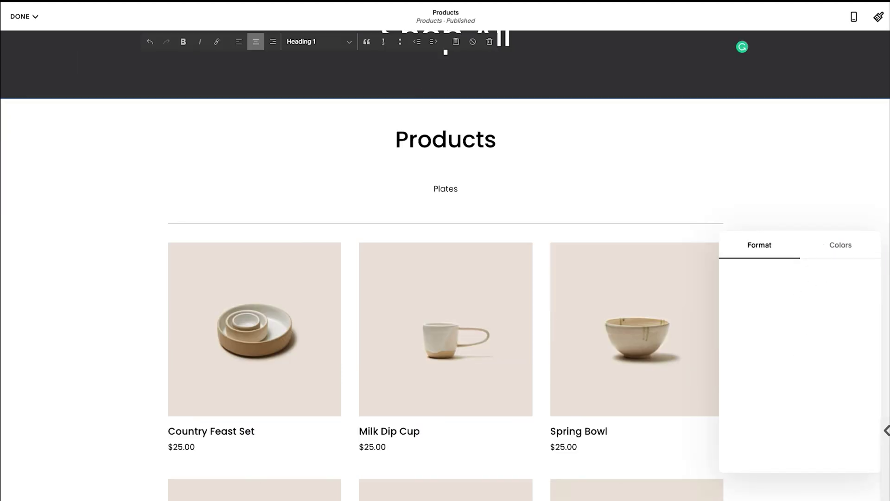
click(738, 177)
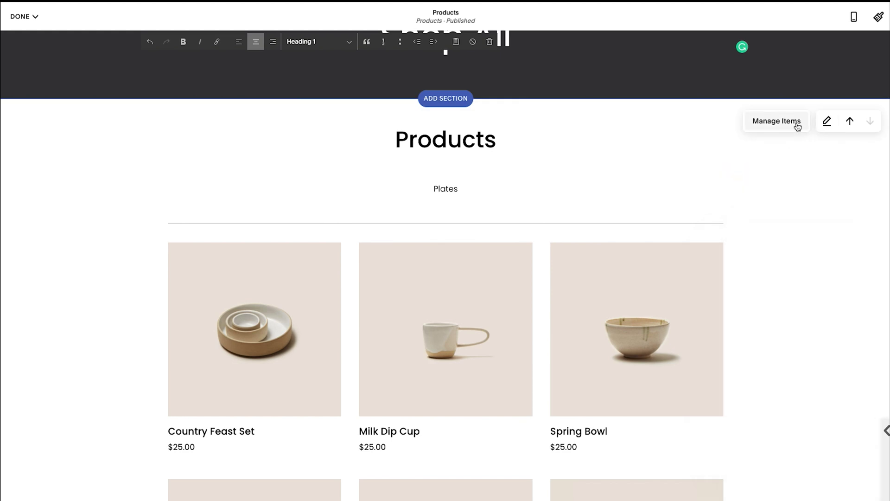
click(826, 122)
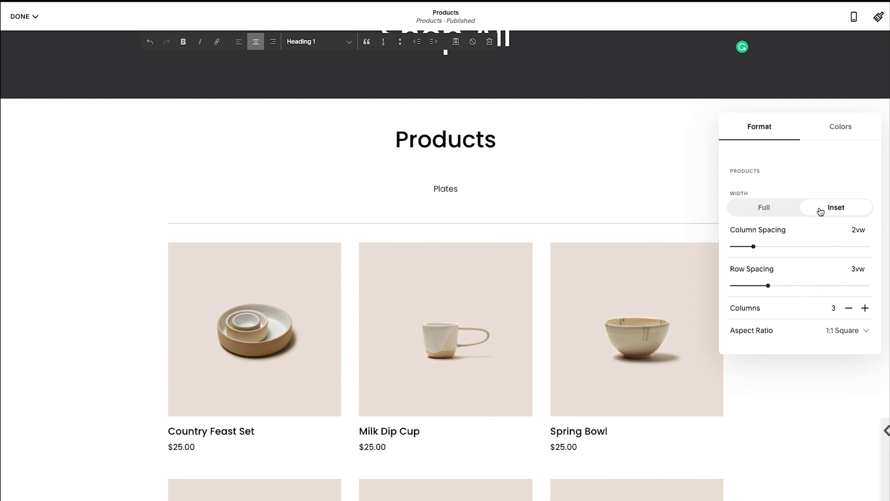
click(772, 207)
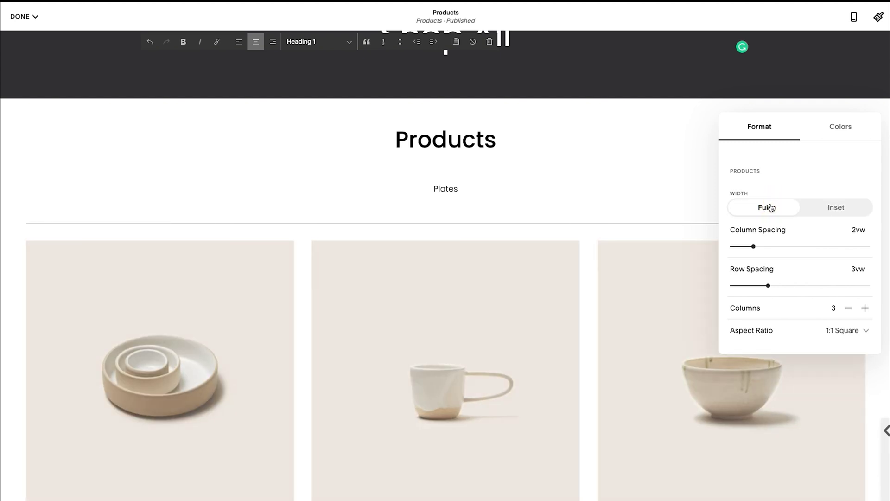
scroll(354, 224, up, 3)
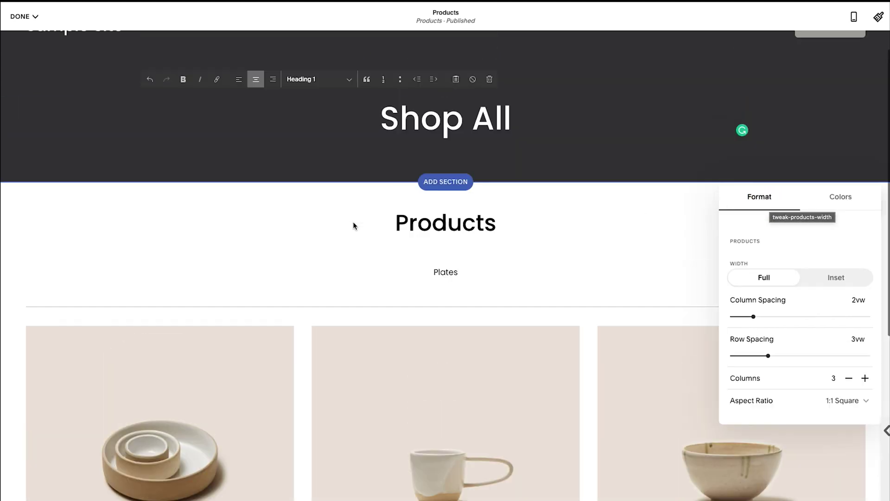
click(855, 314)
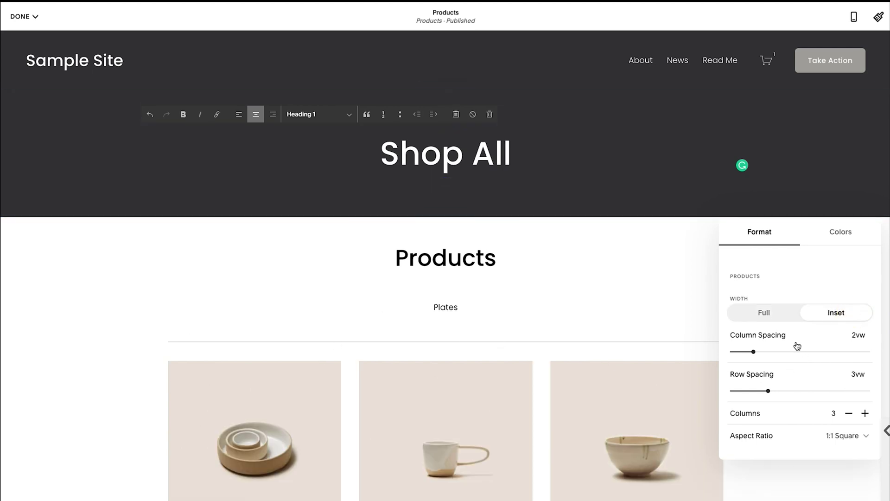
Set Categories Type to Sidebar, keep Category Title on, and close the settings.
scroll(768, 287, down, 2)
scroll(768, 288, down, 1)
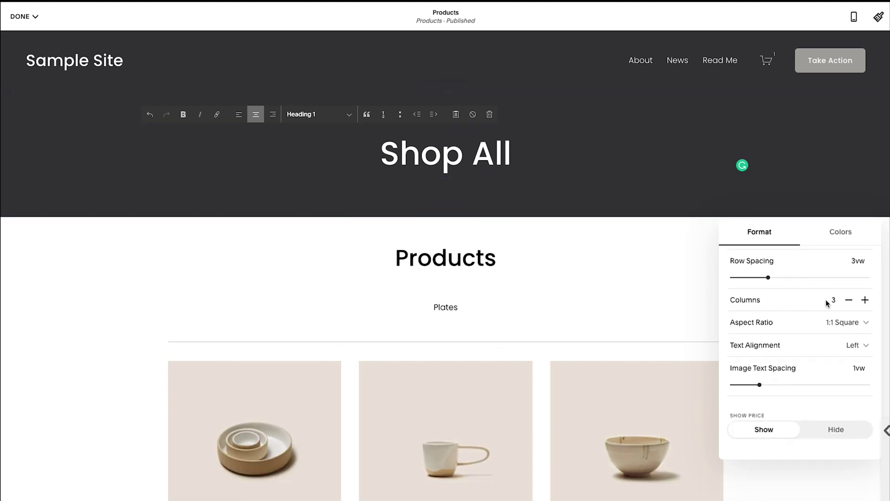
scroll(596, 347, down, 5)
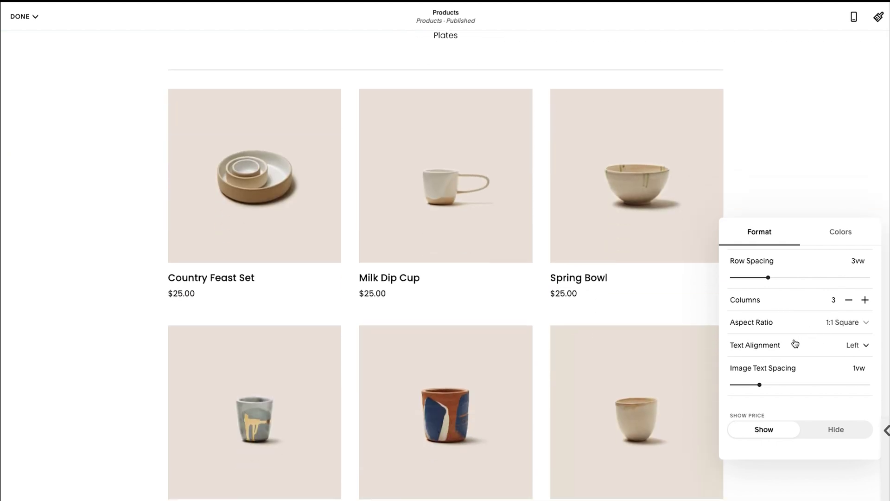
scroll(794, 341, down, 3)
scroll(793, 338, down, 1)
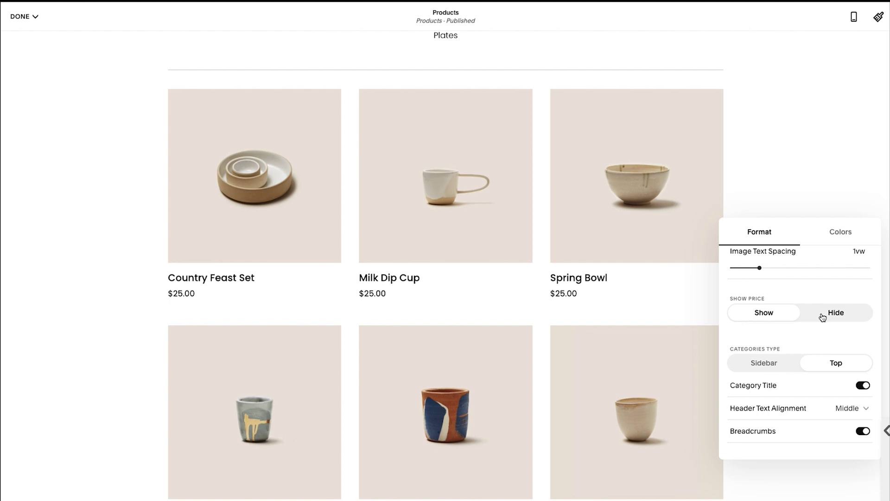
click(755, 364)
scroll(278, 231, up, 2)
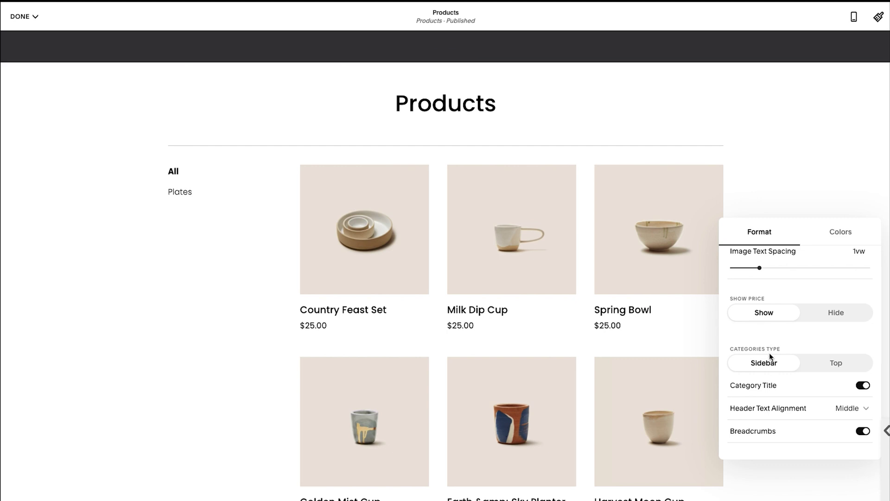
click(862, 386)
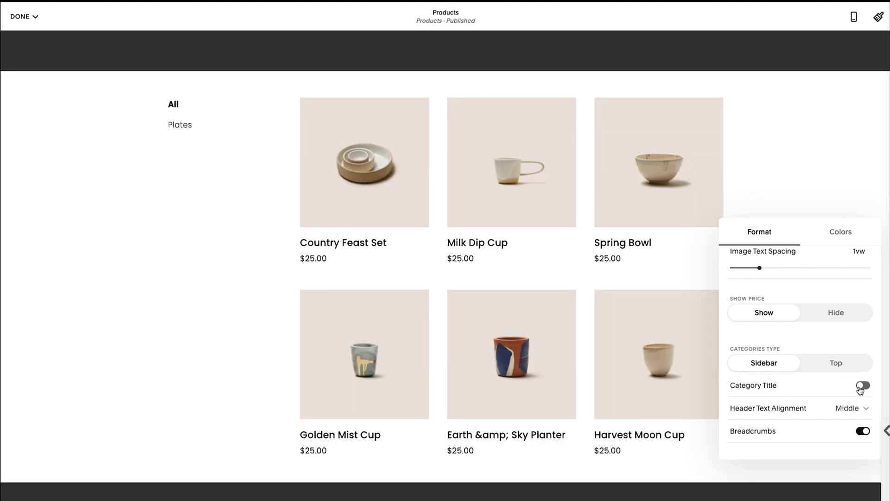
click(862, 386)
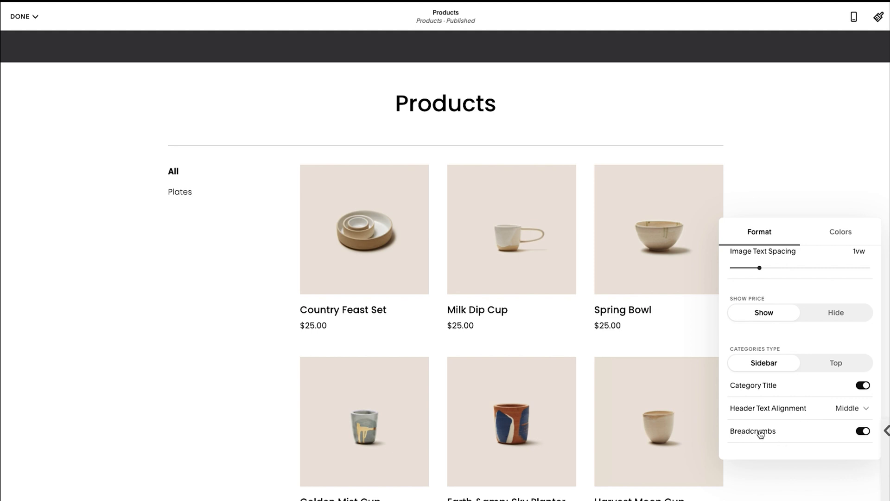
click(399, 330)
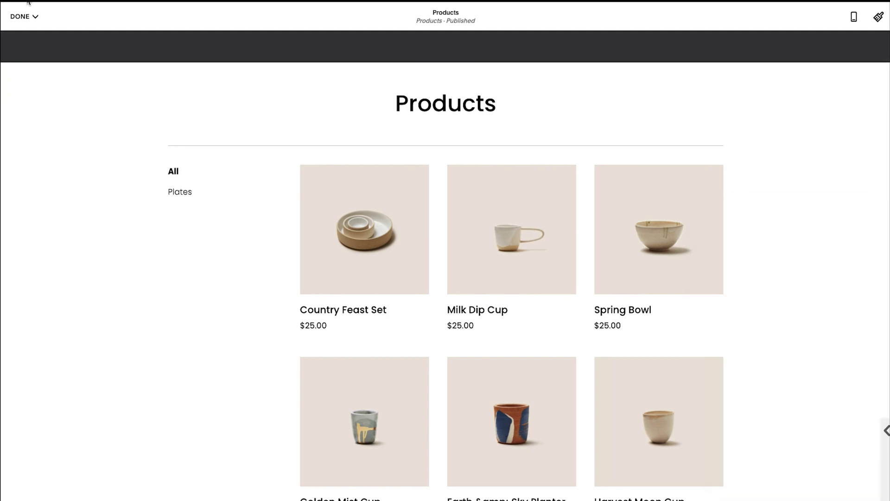
Save the page edits and preview the Country Feast Set product page.
mouse_move(23, 16)
click(24, 35)
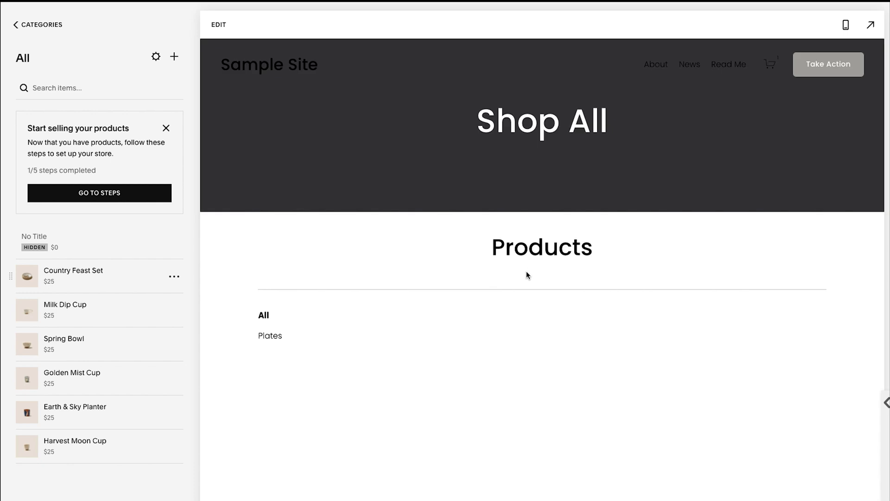
click(448, 232)
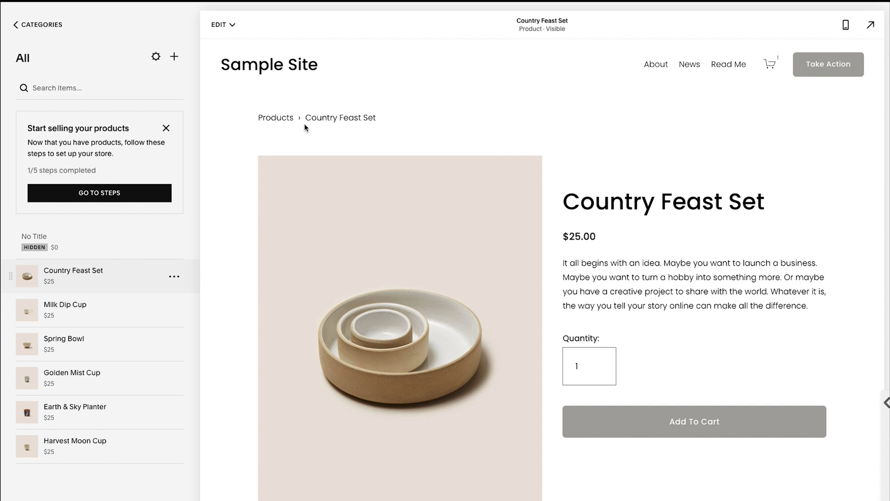
Select Country Feast Set in the product list and open Milk Dip Cup's options.
scroll(304, 124, down, 8)
scroll(304, 123, up, 11)
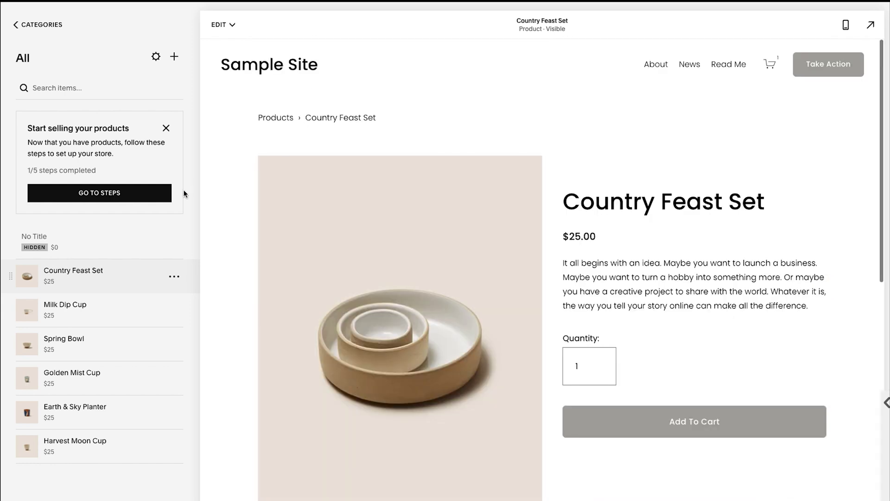
click(165, 274)
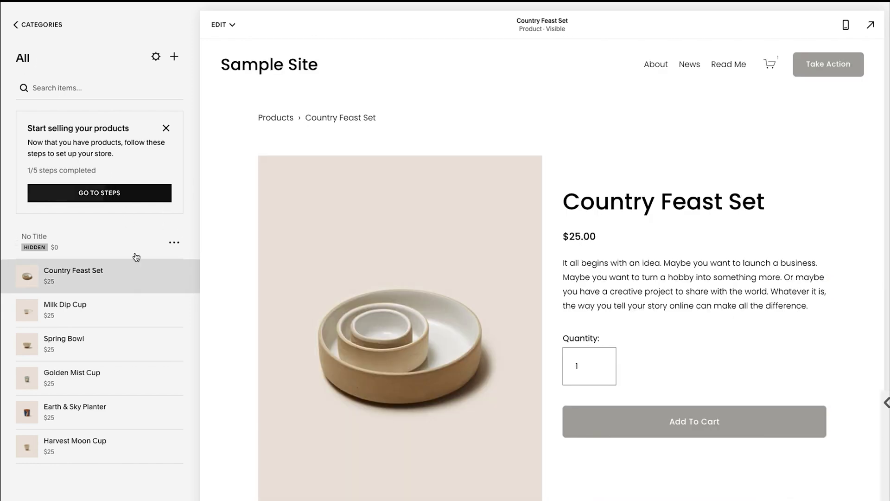
mouse_move(156, 271)
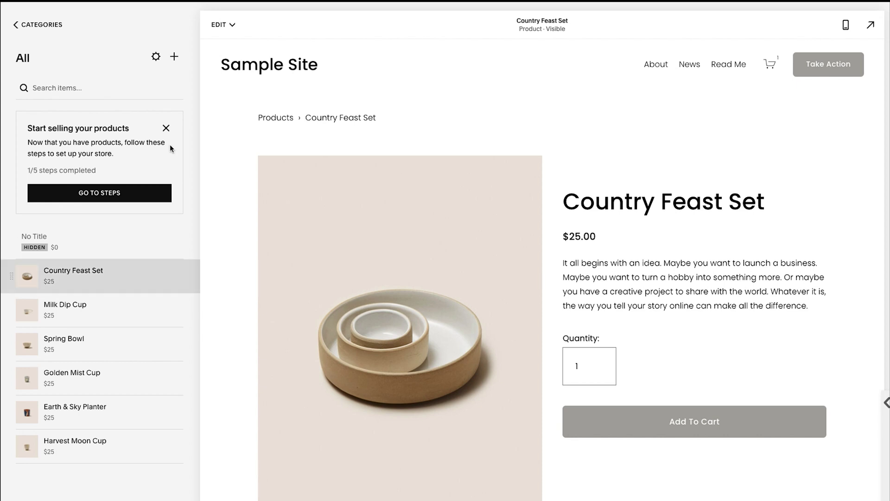
click(174, 310)
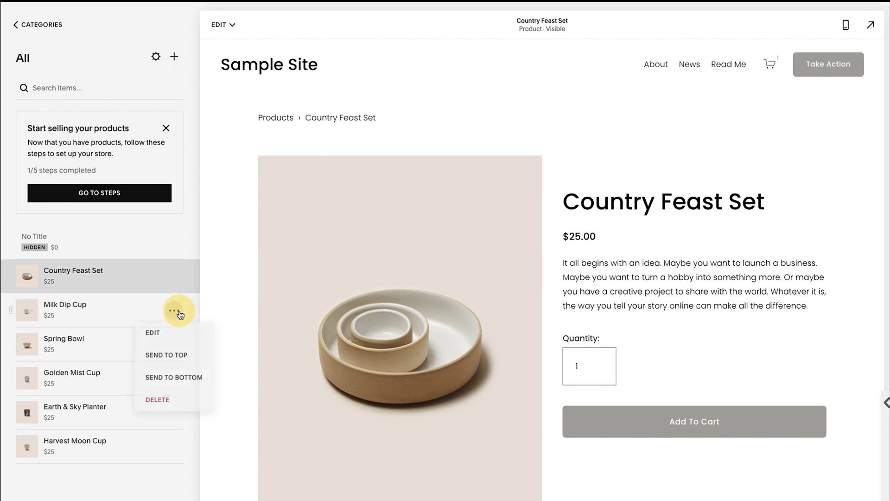
Create a new Cups category and assign it to the Milk Dip Cup product.
click(153, 331)
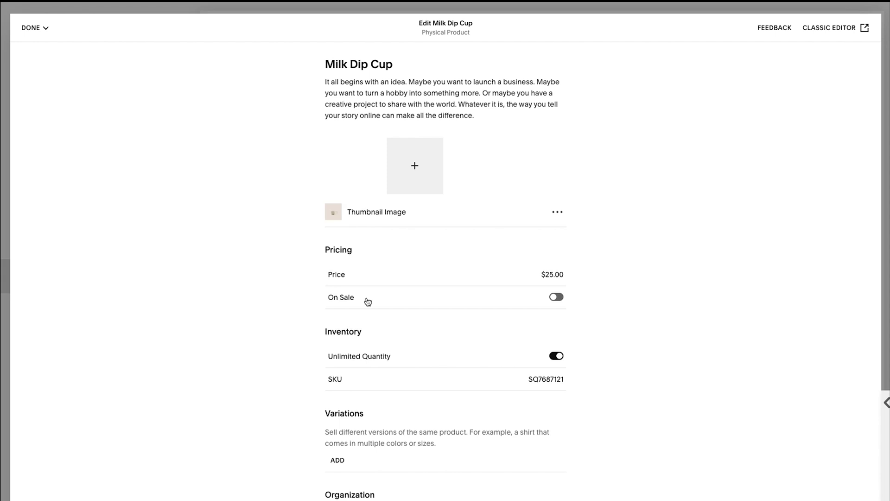
scroll(390, 246, down, 6)
scroll(399, 296, down, 2)
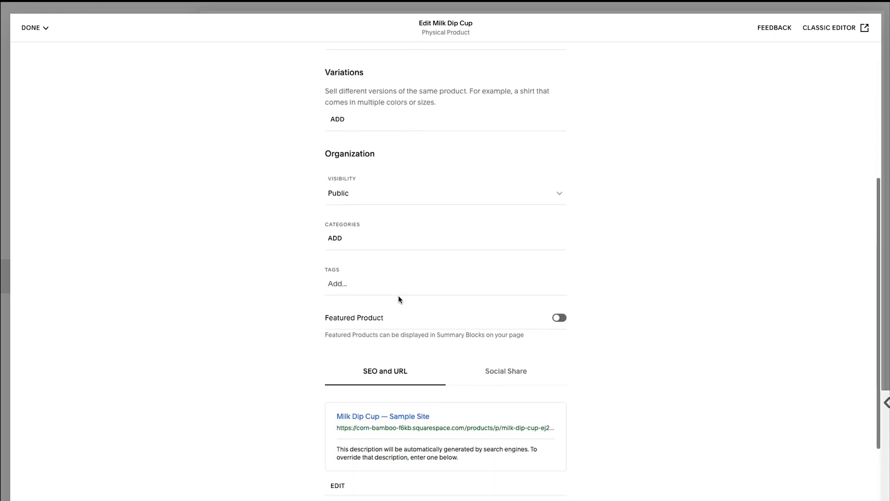
click(347, 224)
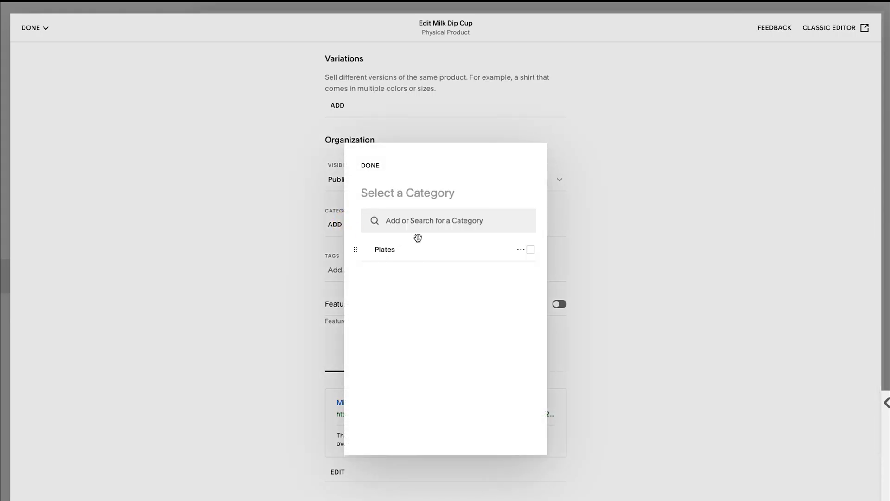
click(423, 217)
text(C)
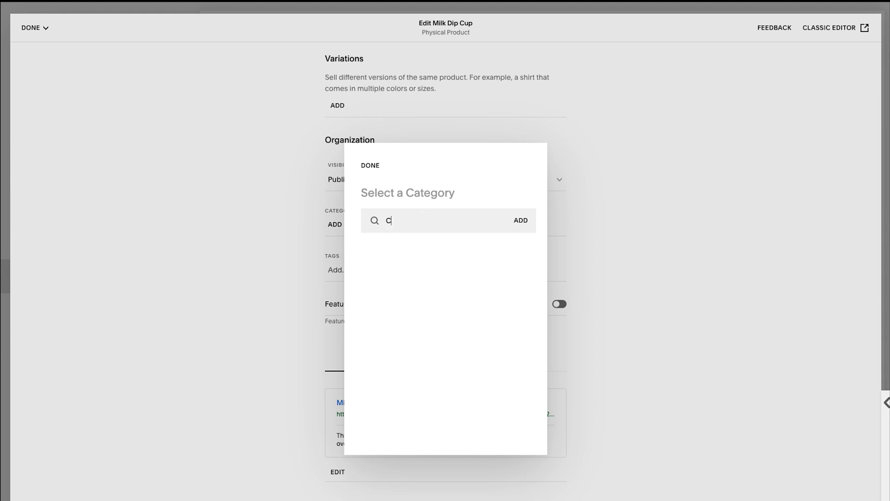
text(ups)
click(515, 220)
click(371, 167)
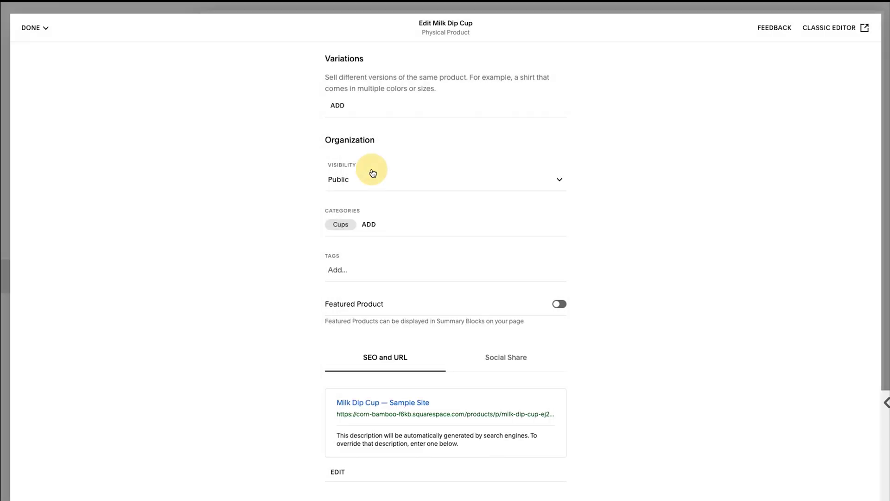
Save the Milk Dip Cup product and return to the Products categories view.
click(31, 29)
click(39, 53)
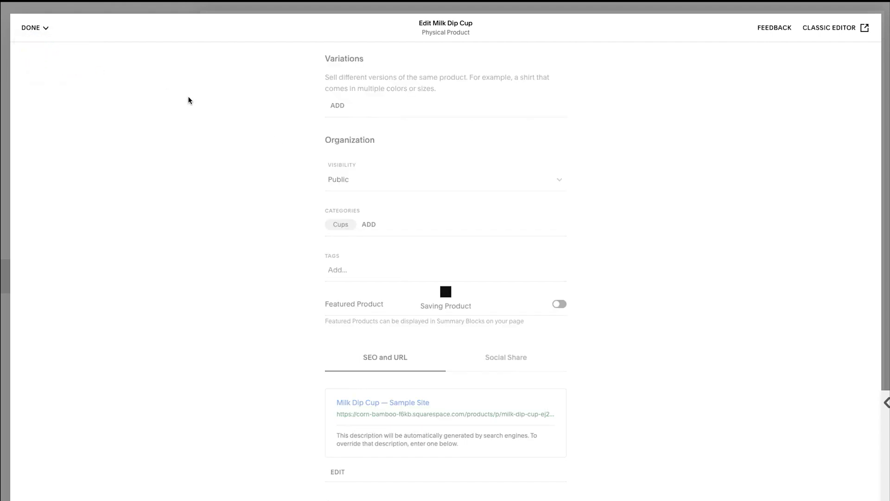
click(20, 36)
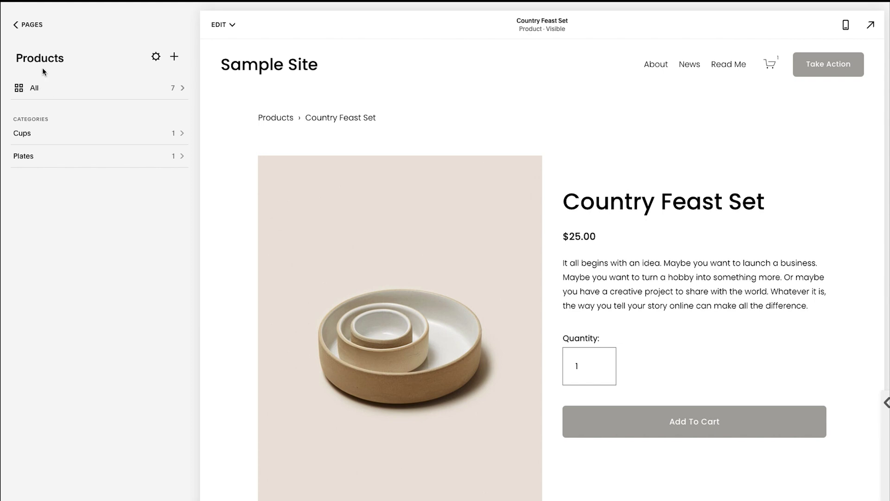
View All products, then preview the Cups and Plates category pages before re-entering edit mode.
click(57, 86)
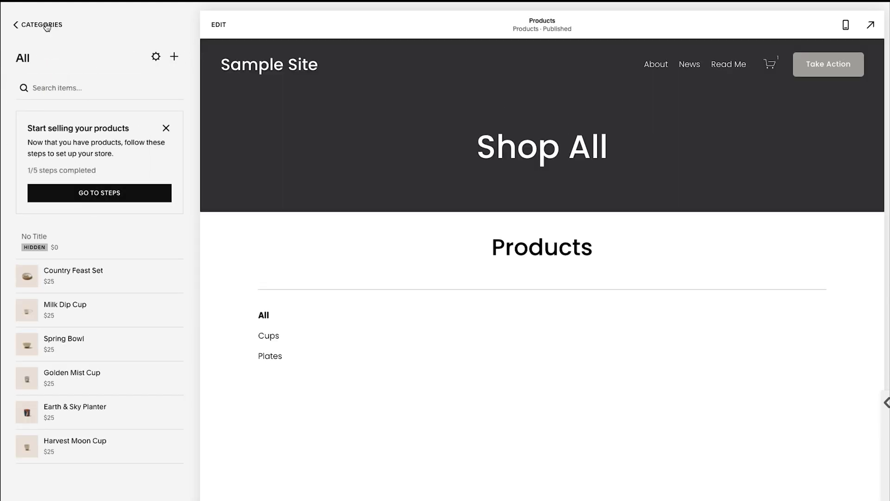
click(48, 25)
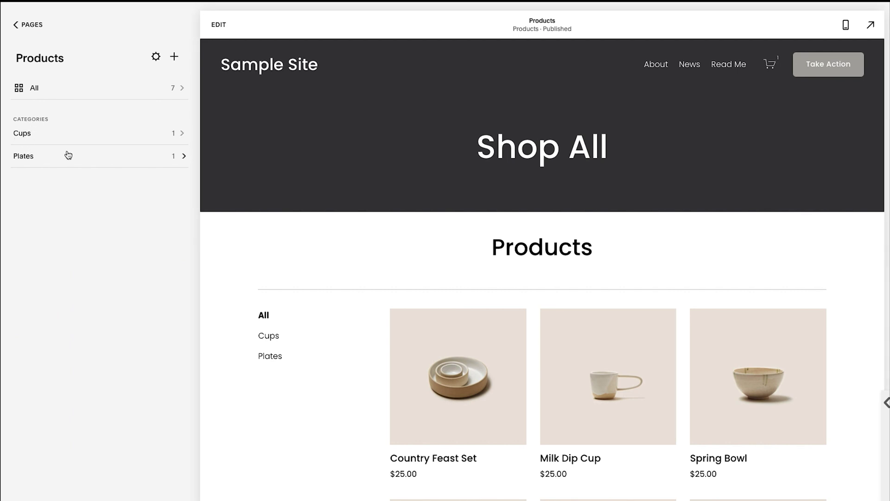
click(269, 336)
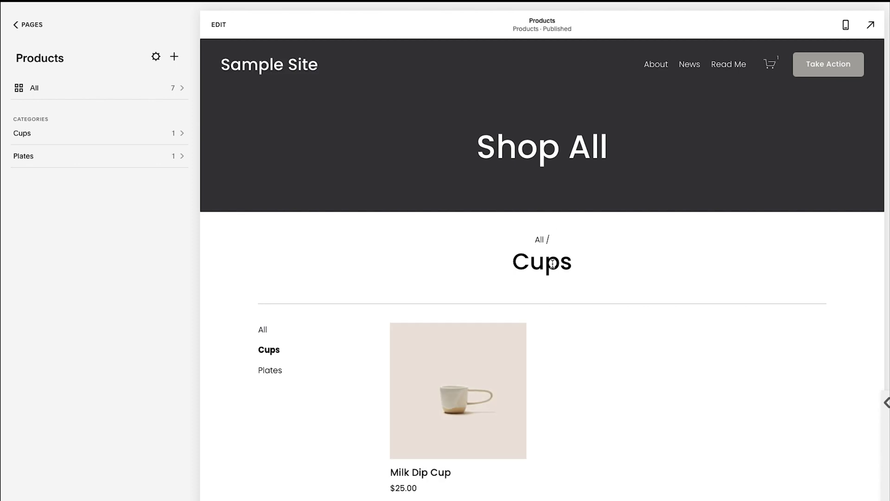
click(273, 369)
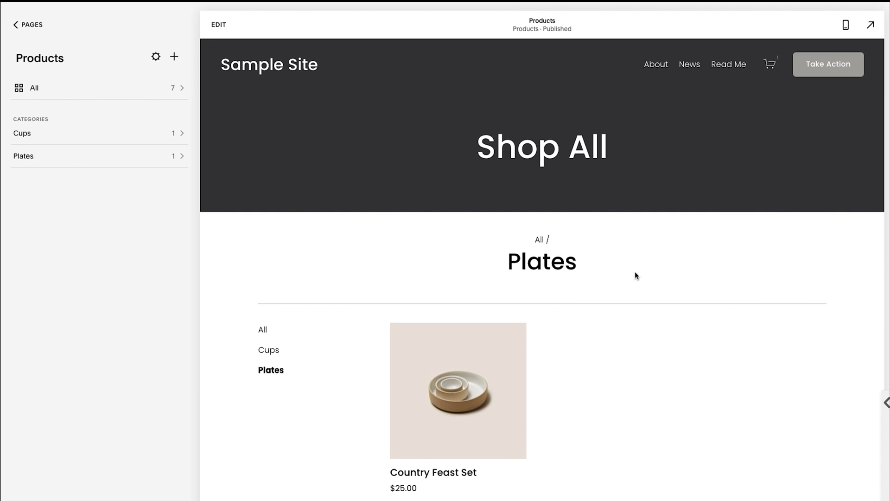
click(218, 24)
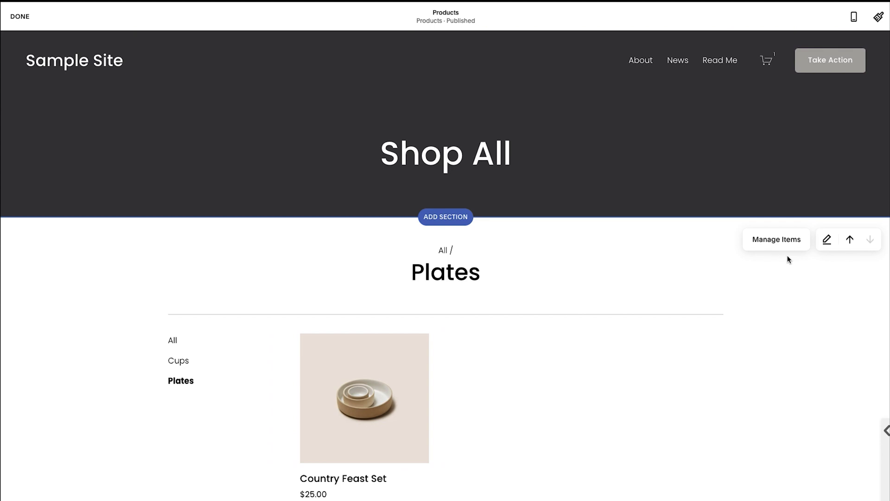
Turn off Category Title and Breadcrumbs in the store section settings, then exit page editing.
click(826, 239)
scroll(809, 352, down, 5)
click(861, 397)
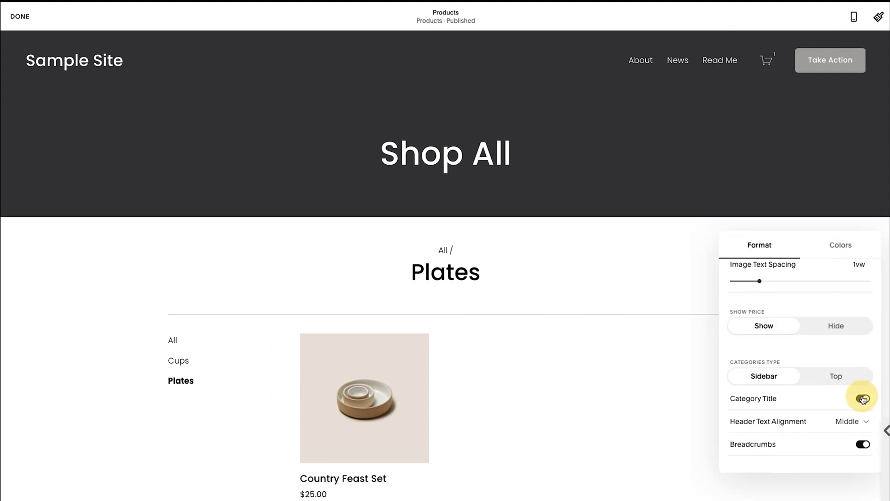
click(861, 446)
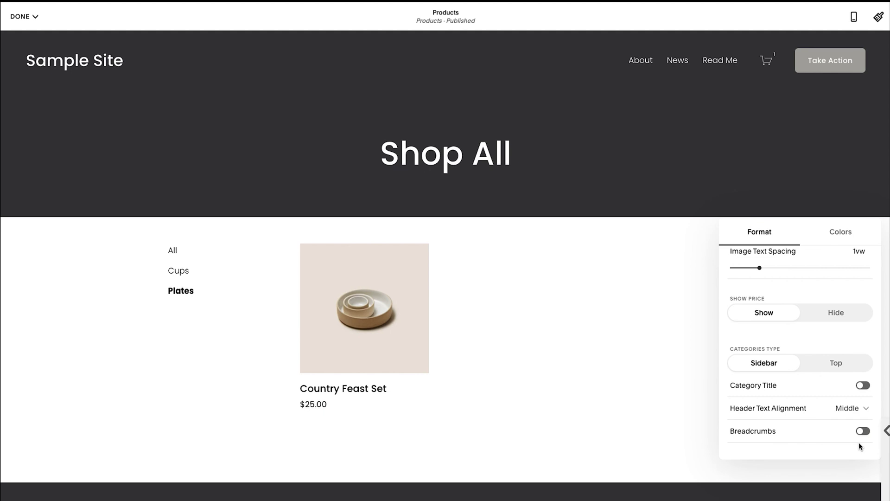
key(Escape)
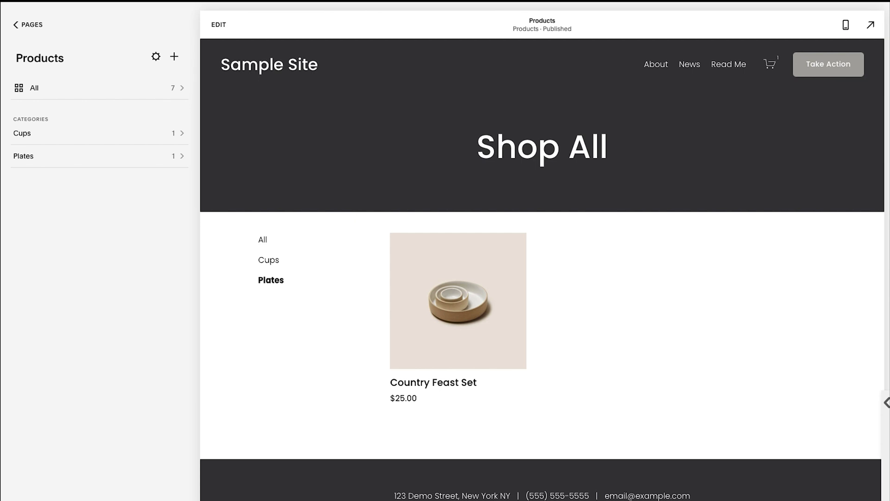
click(32, 26)
Go back to the main site menu, enter Commerce and dismiss the start-selling prompt.
click(32, 26)
click(32, 26)
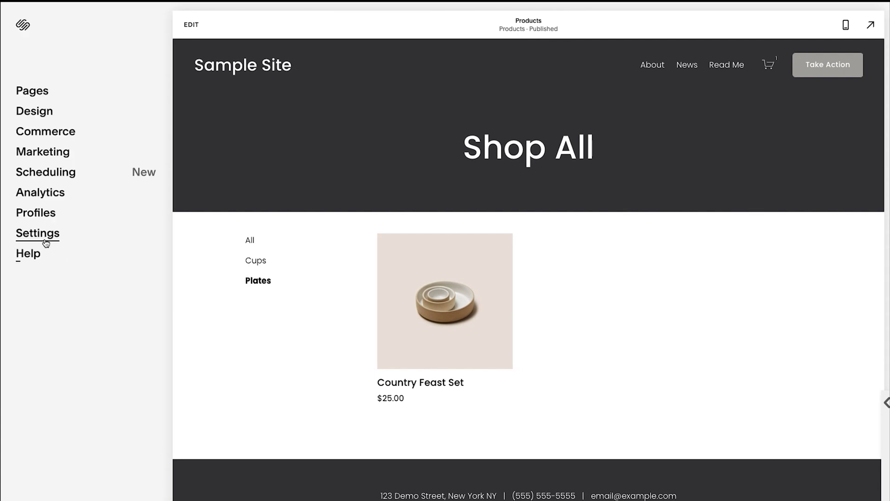
click(47, 131)
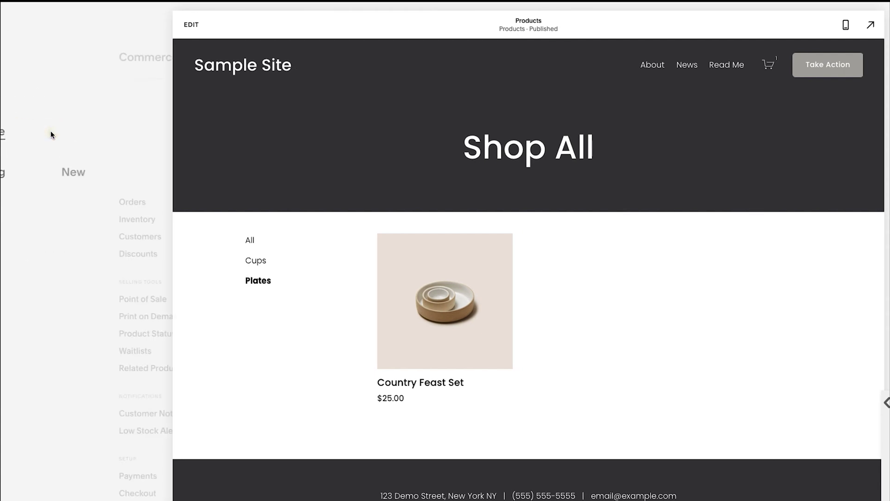
click(244, 147)
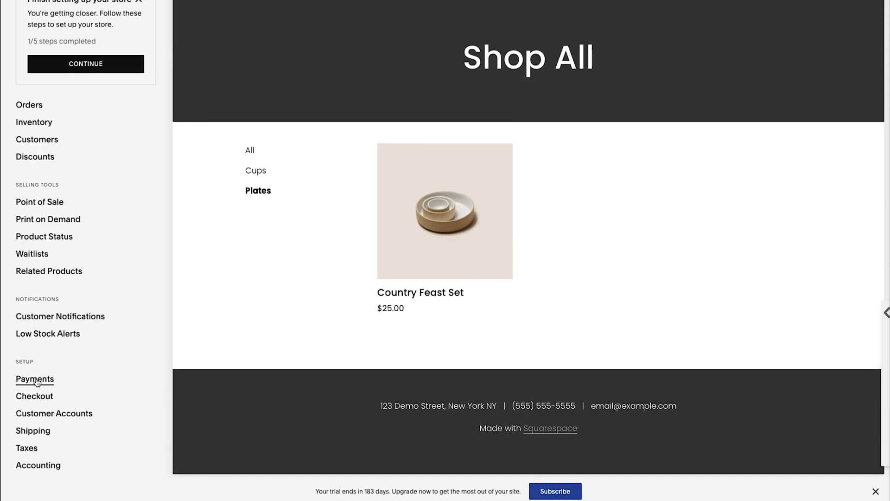
Review the Payments and Checkout settings, returning to the Commerce menu after each.
click(36, 379)
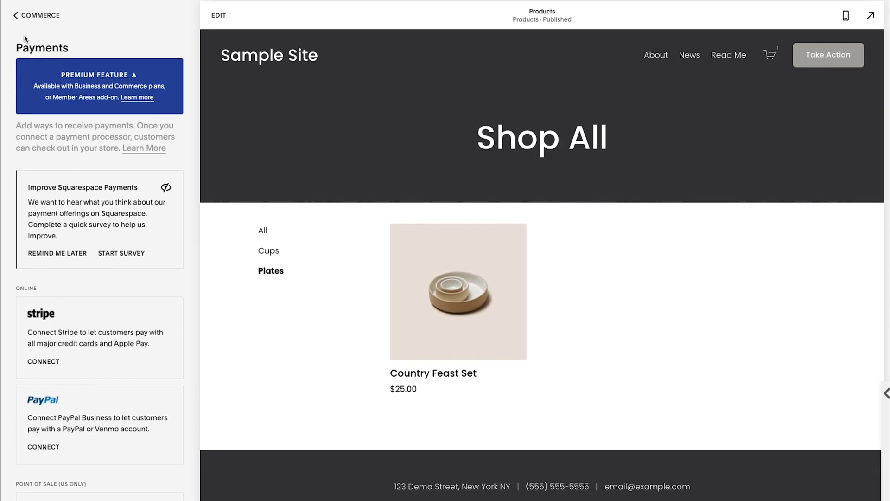
click(28, 15)
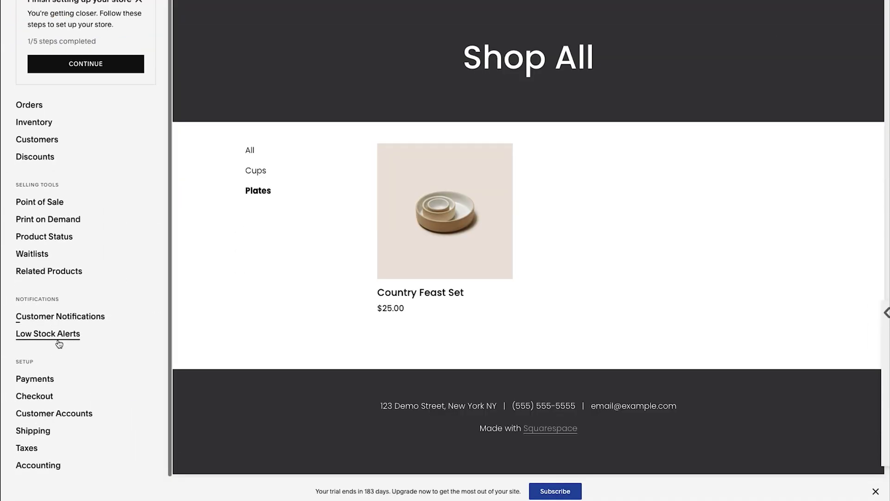
click(40, 397)
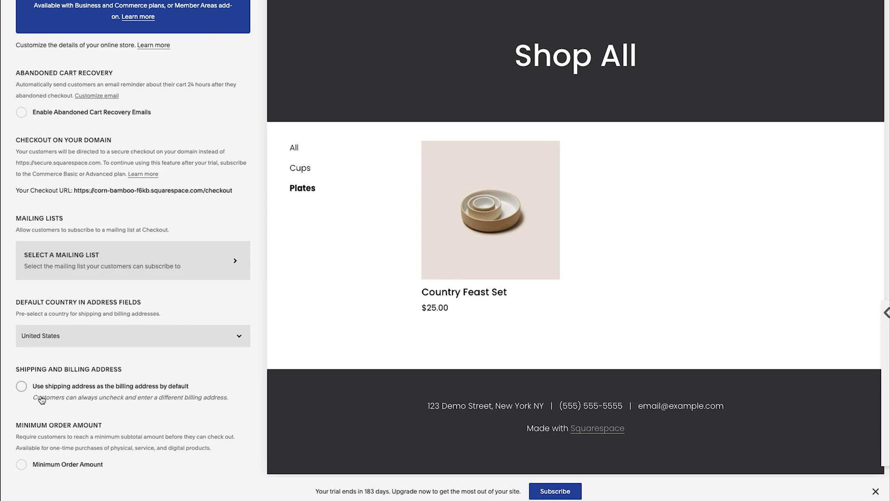
scroll(88, 336, down, 3)
scroll(89, 336, up, 3)
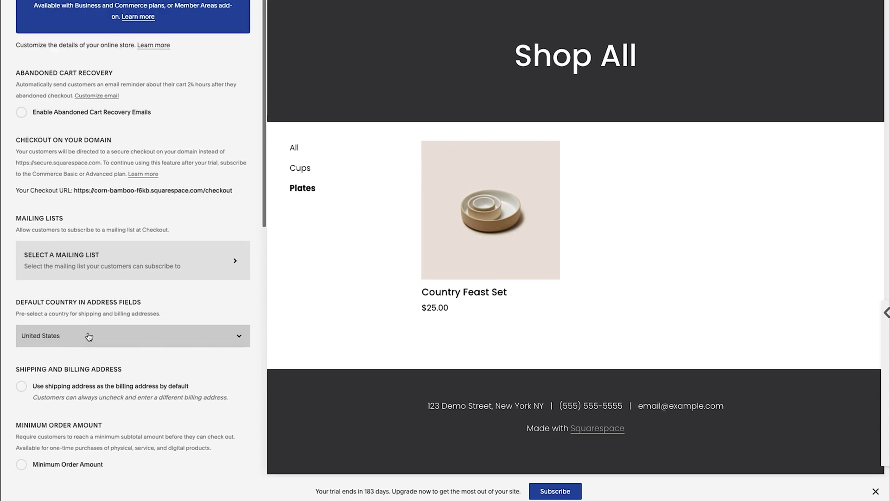
scroll(88, 336, down, 5)
scroll(88, 336, up, 5)
click(30, 18)
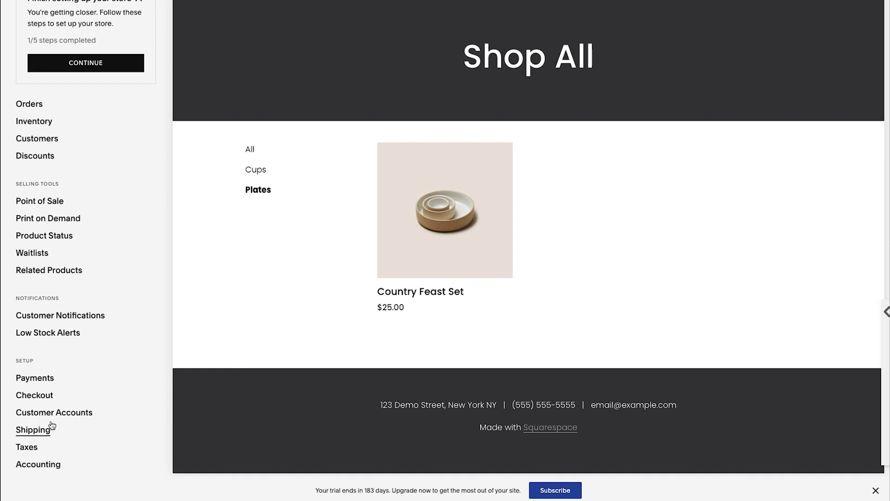
Glance at Customer Accounts, then inspect and close the Products page header's element settings.
click(64, 415)
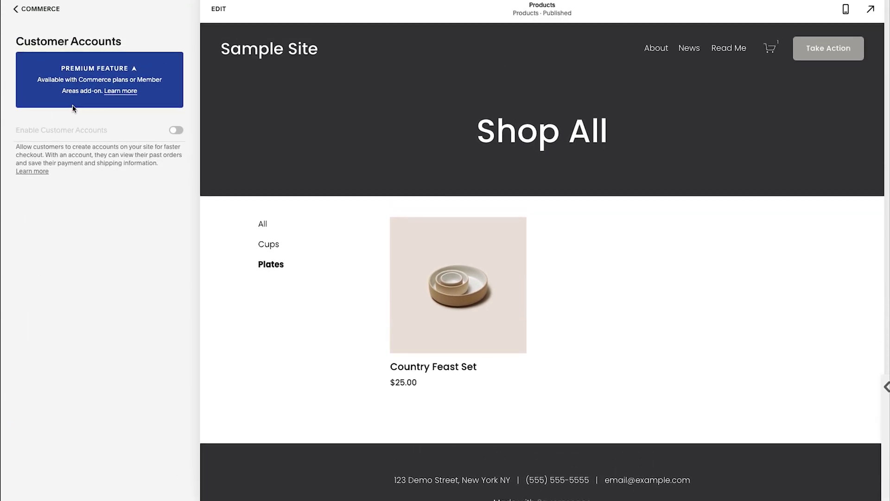
click(37, 23)
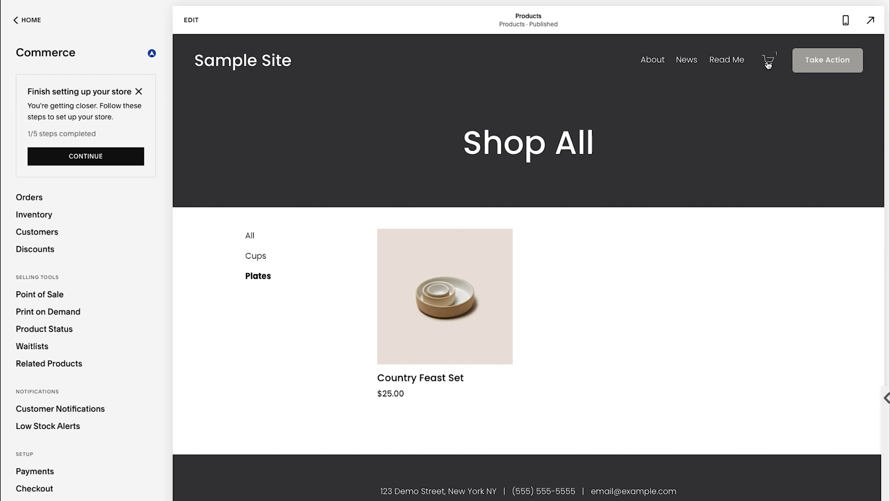
click(192, 20)
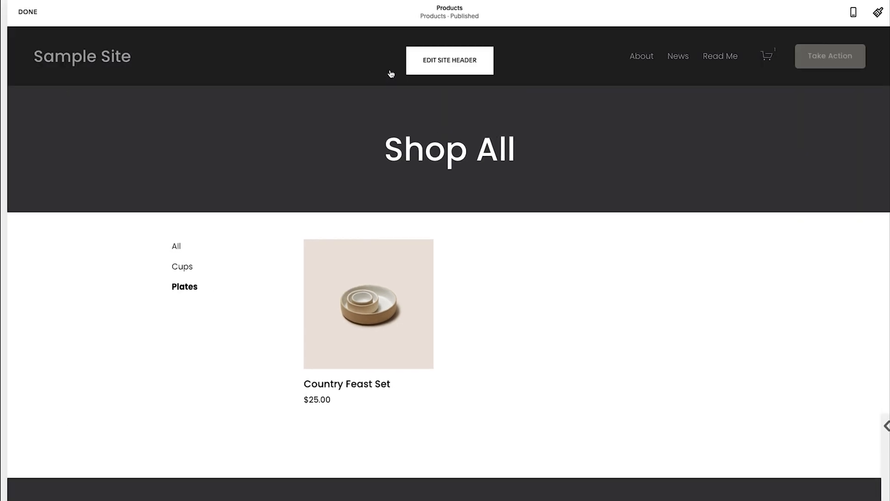
click(454, 67)
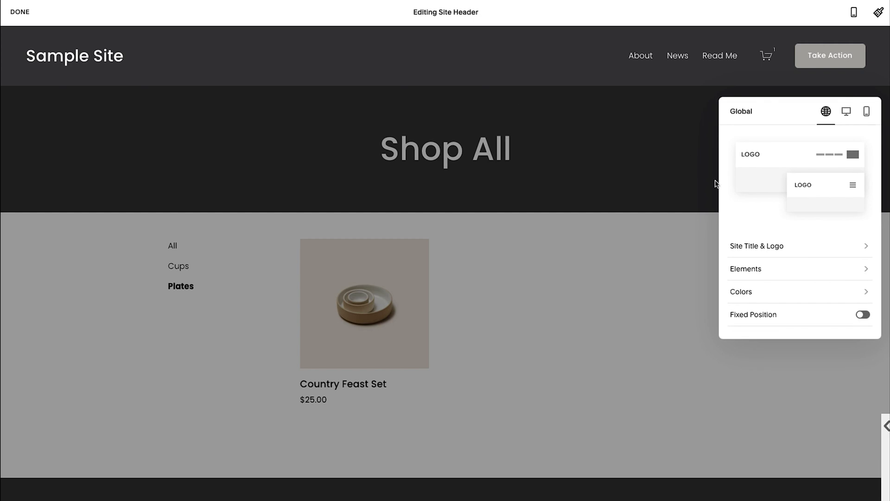
click(749, 268)
scroll(826, 312, down, 2)
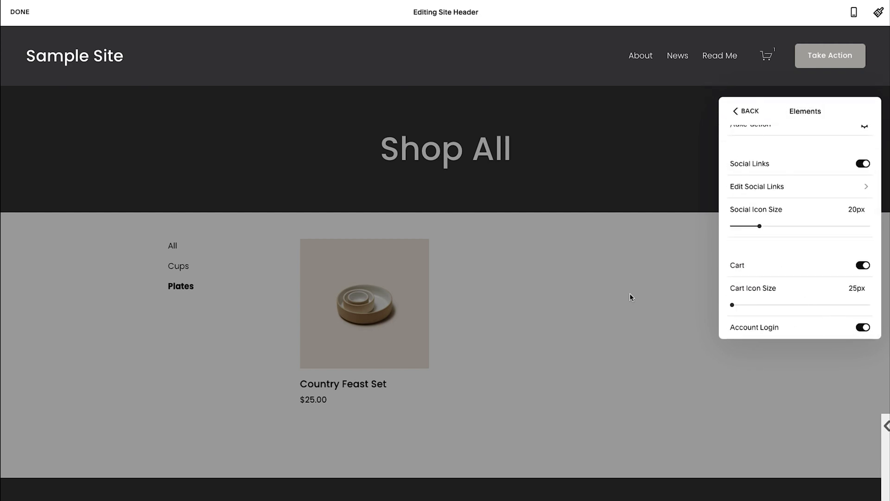
click(589, 288)
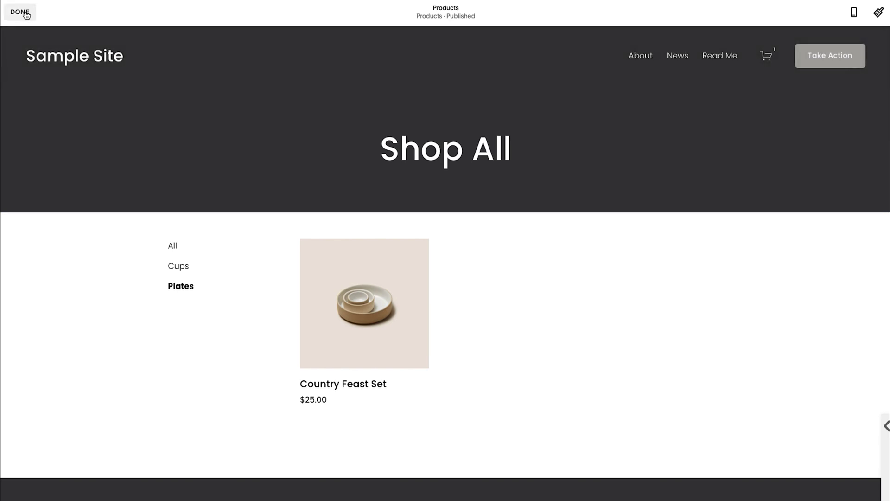
click(26, 15)
Try enabling customer accounts, dismiss the upgrade-required notice, and return to Commerce.
scroll(59, 403, down, 2)
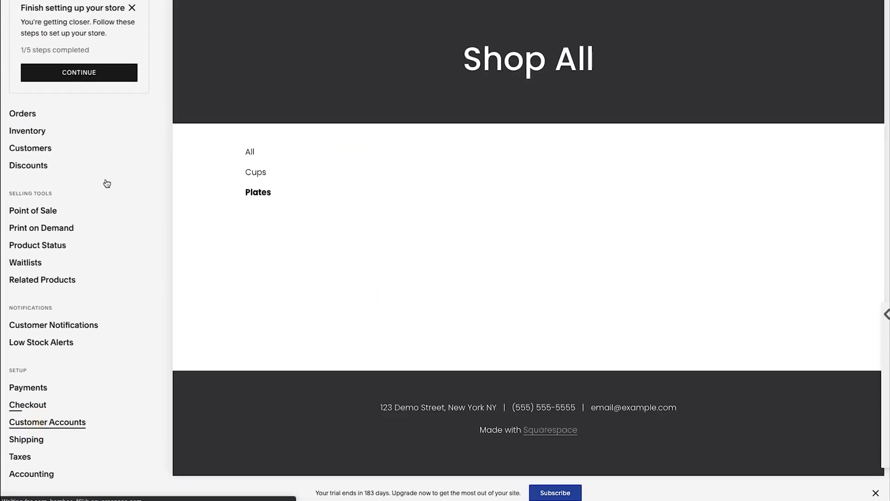
click(47, 422)
click(176, 142)
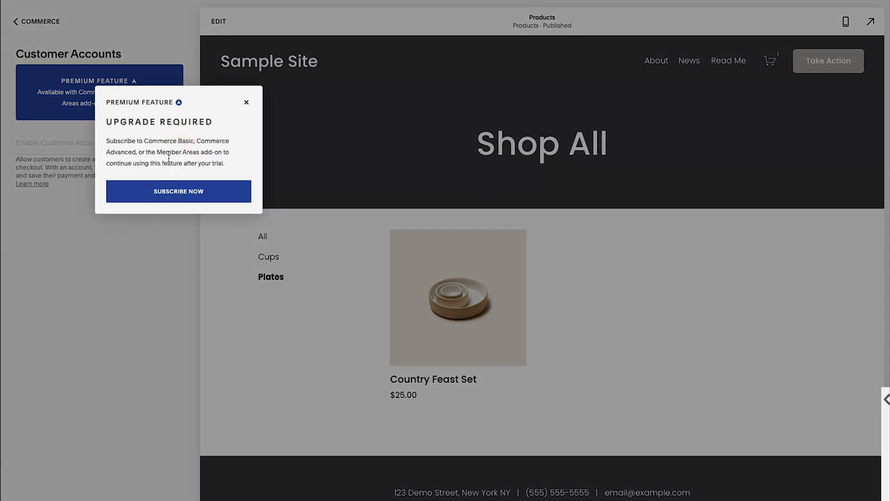
click(242, 99)
click(21, 21)
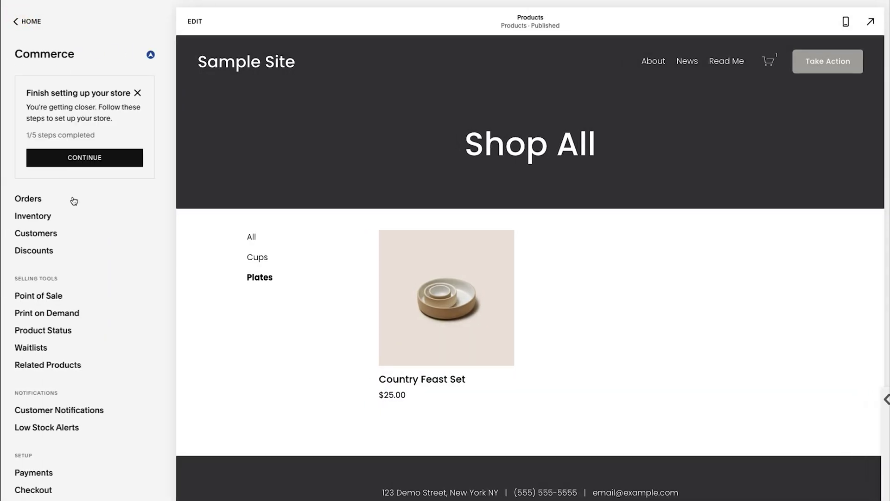
Keep the Accounting report range at Last Week, then return to the main site menu.
scroll(70, 400, down, 2)
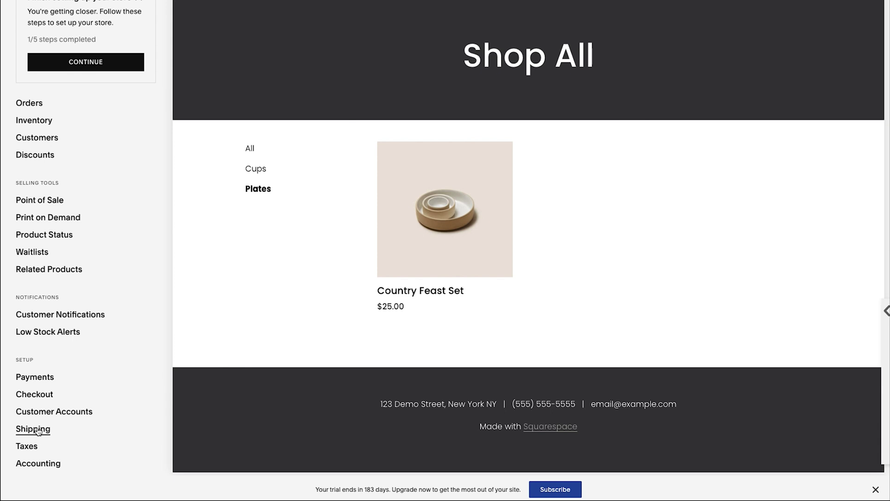
click(30, 464)
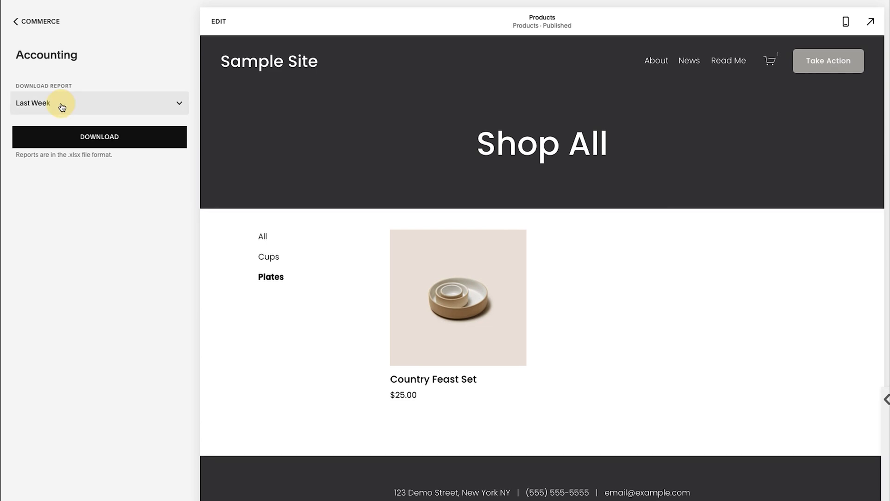
click(61, 20)
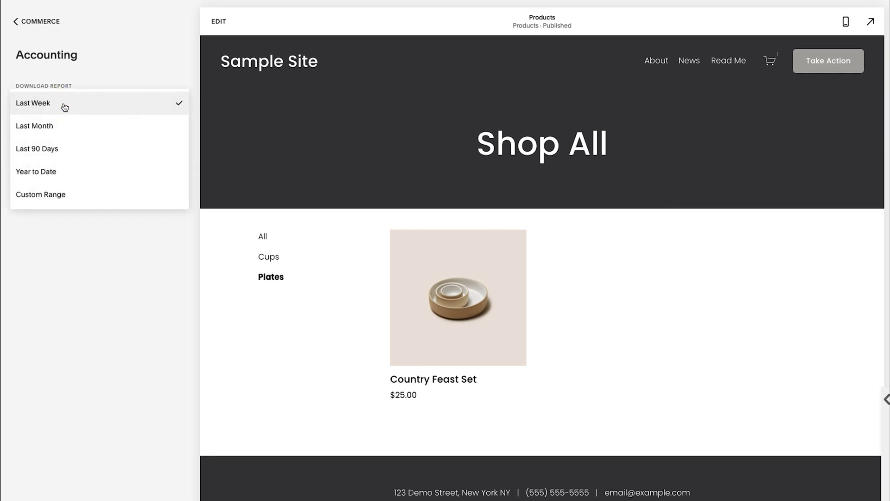
click(63, 21)
click(36, 22)
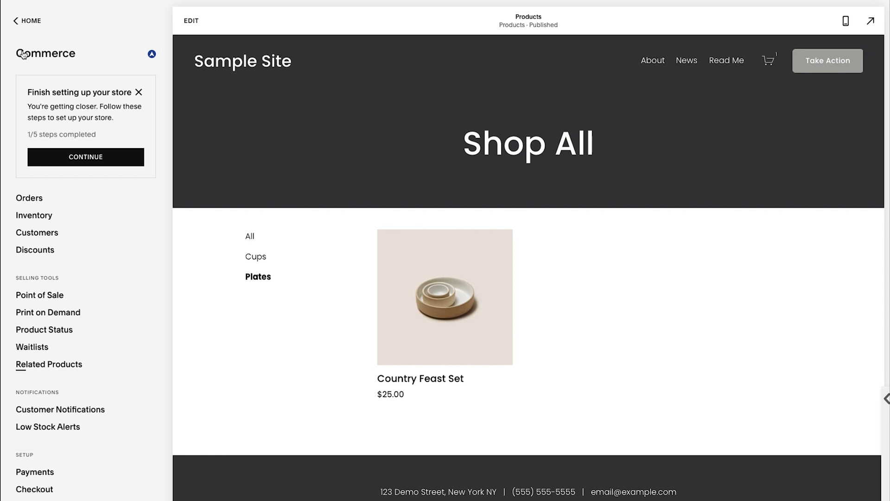
click(34, 21)
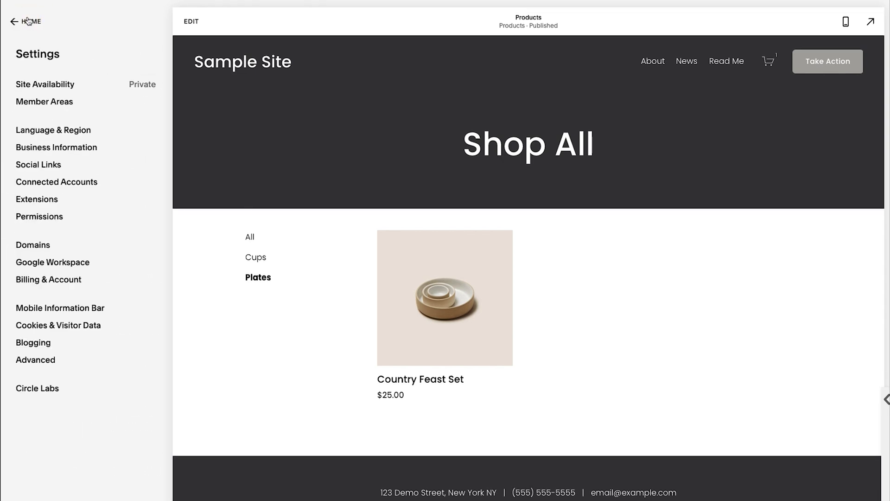
Enable HSTS Secure under Settings > Advanced > SSL, save, and return to Settings.
click(28, 21)
click(38, 234)
click(41, 359)
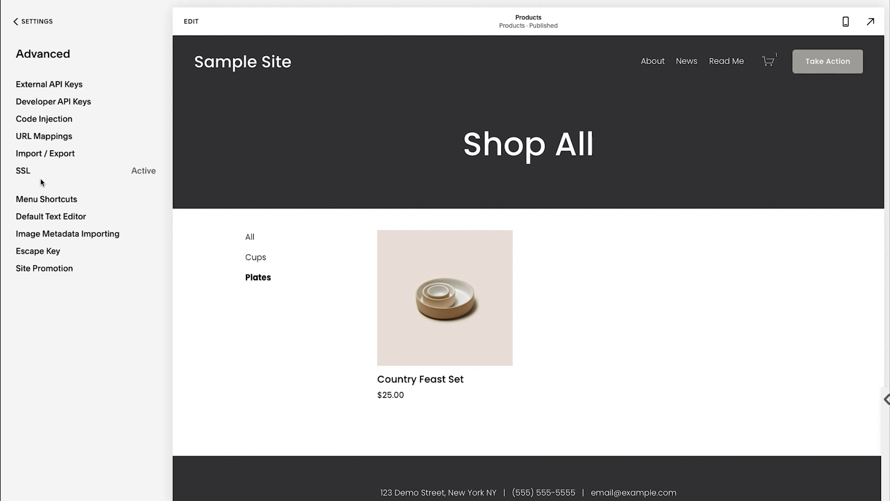
click(22, 173)
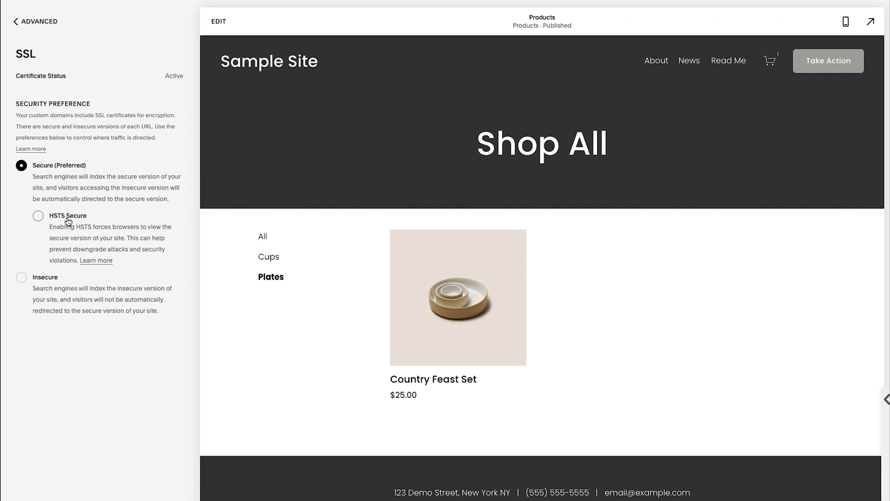
click(68, 221)
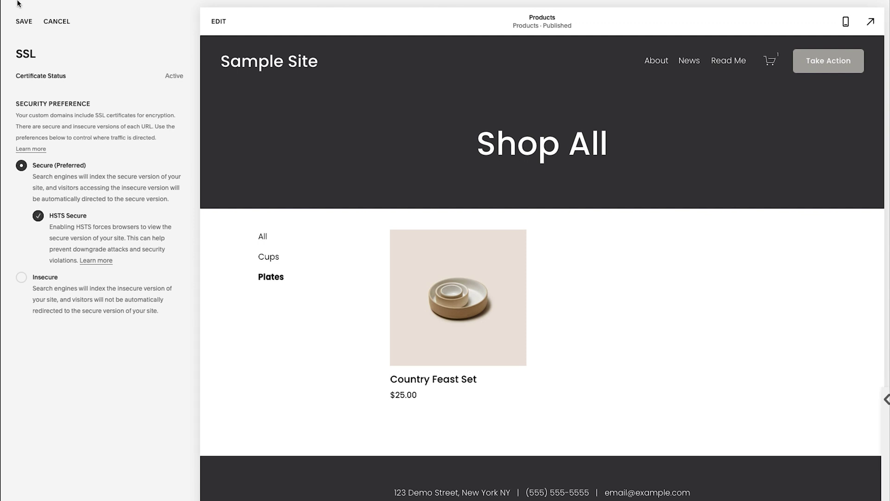
click(24, 22)
click(30, 23)
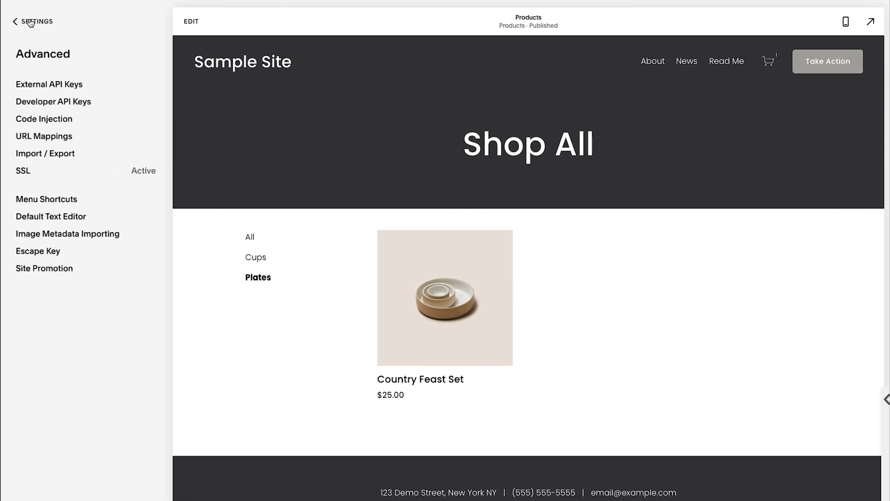
click(30, 22)
Open Design > Checkout Page styles and toggle the logo off so the site title shows.
click(30, 22)
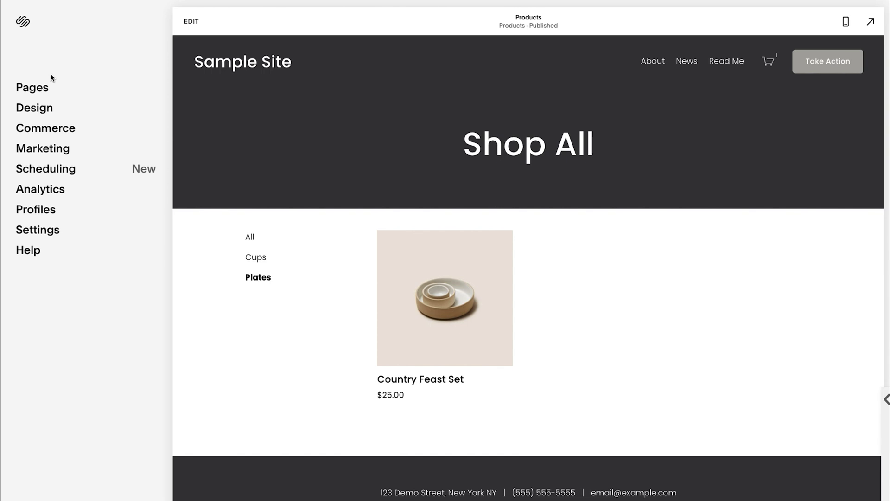
click(30, 109)
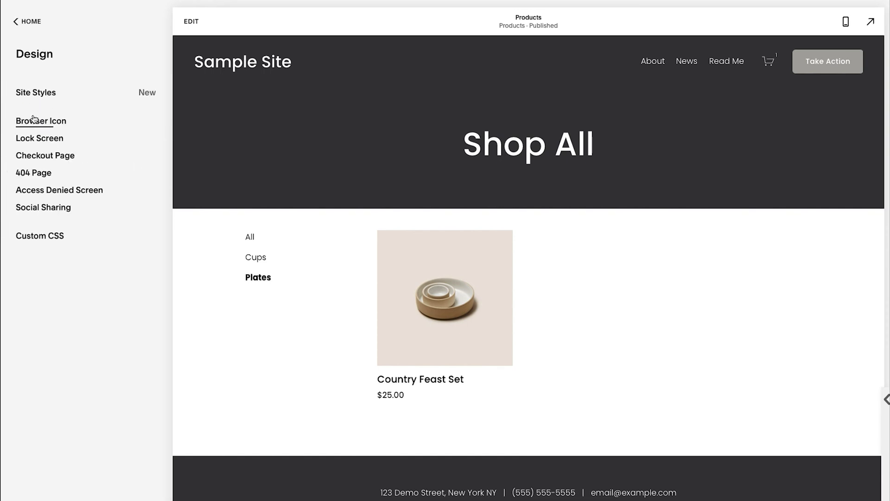
click(52, 156)
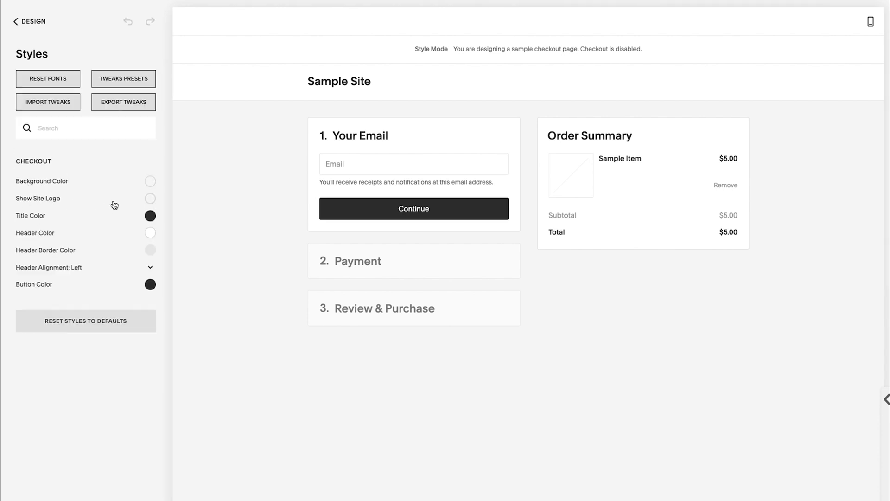
click(150, 199)
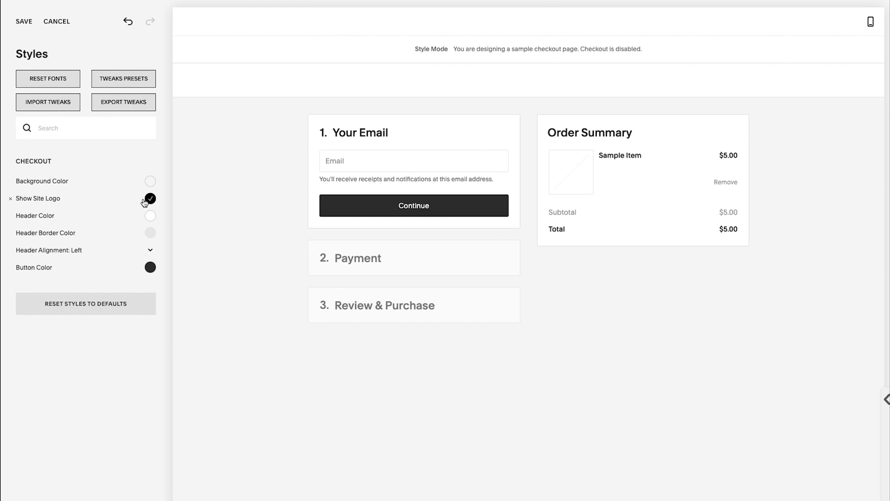
click(151, 201)
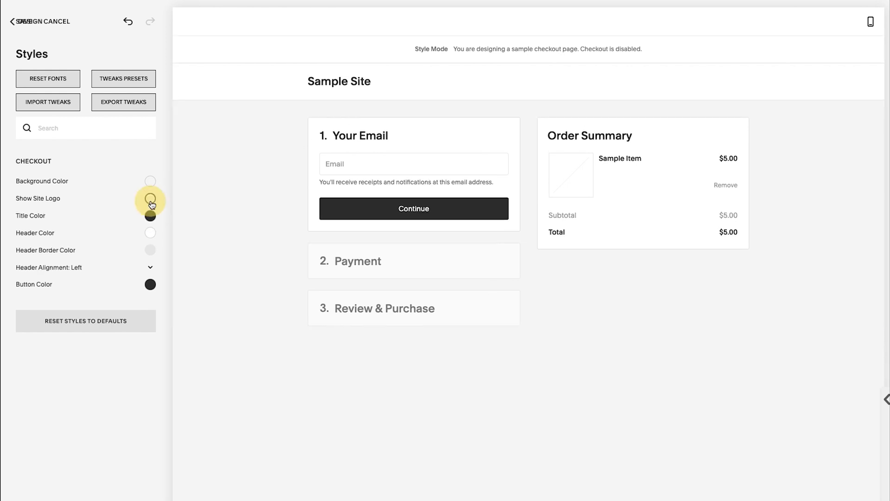
Set the checkout background to white and leave the title colour dark.
click(151, 184)
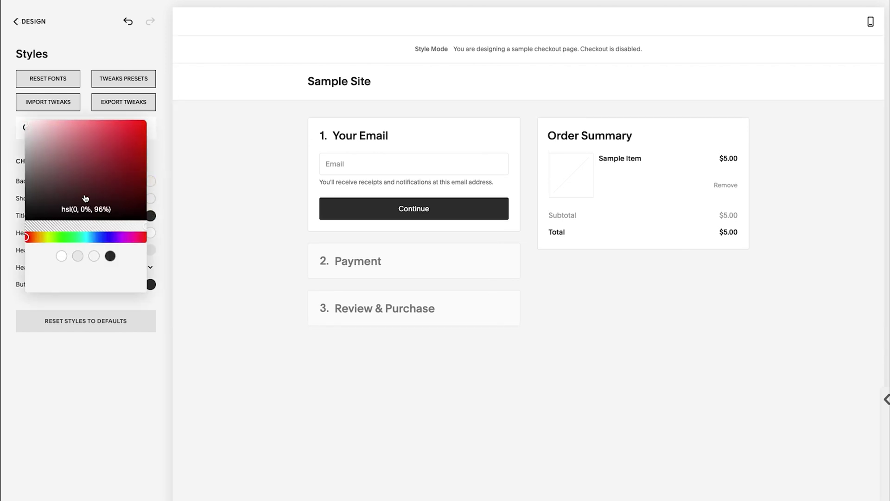
click(67, 196)
click(218, 179)
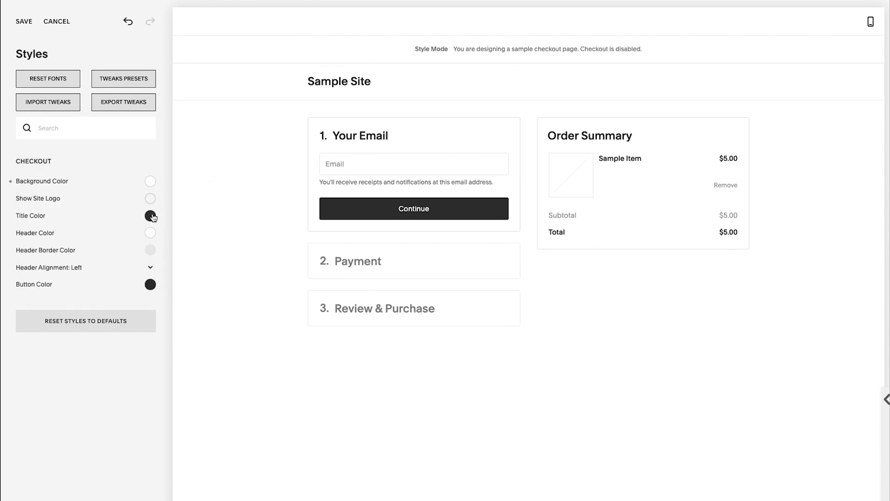
click(151, 217)
click(201, 205)
Make the checkout button colour red, save the styles, and return to Design.
click(149, 284)
click(146, 251)
click(167, 246)
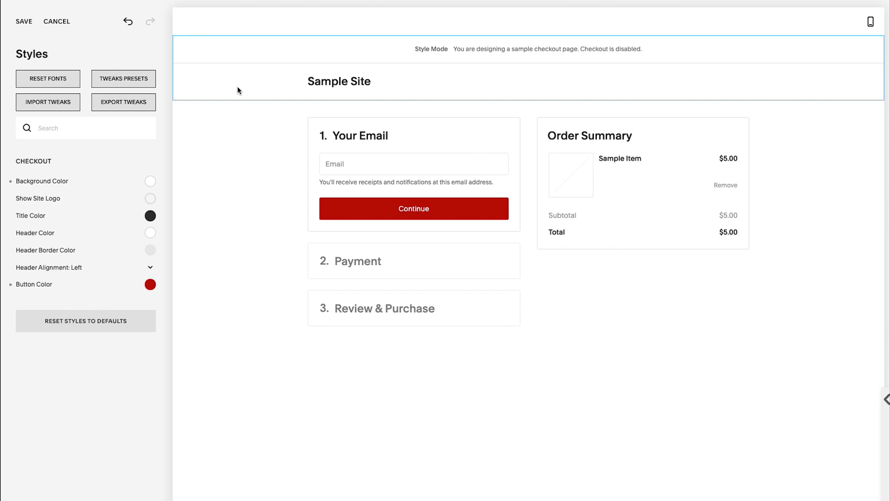
click(27, 23)
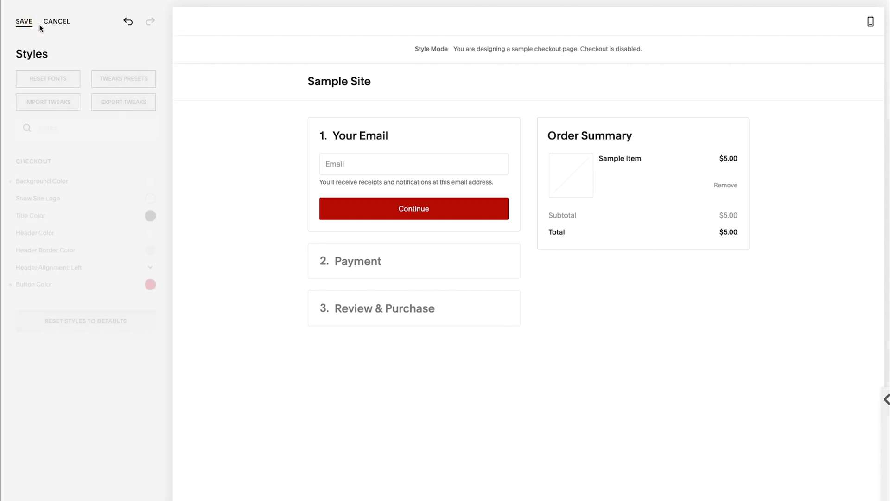
click(27, 23)
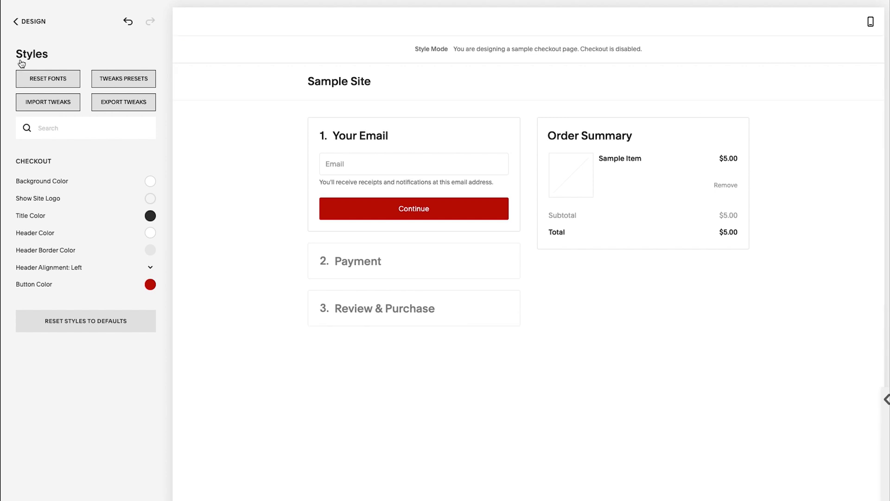
click(17, 21)
Use the ← HOME back link to leave Design for the main site menu.
click(19, 23)
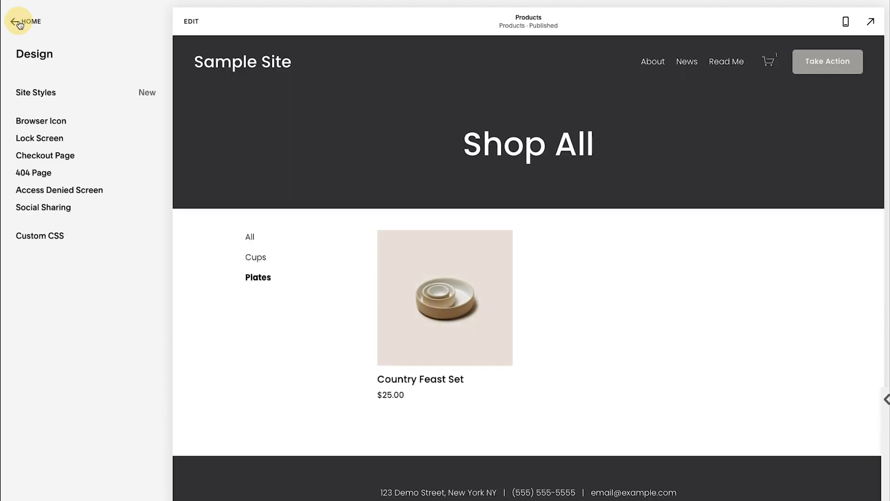